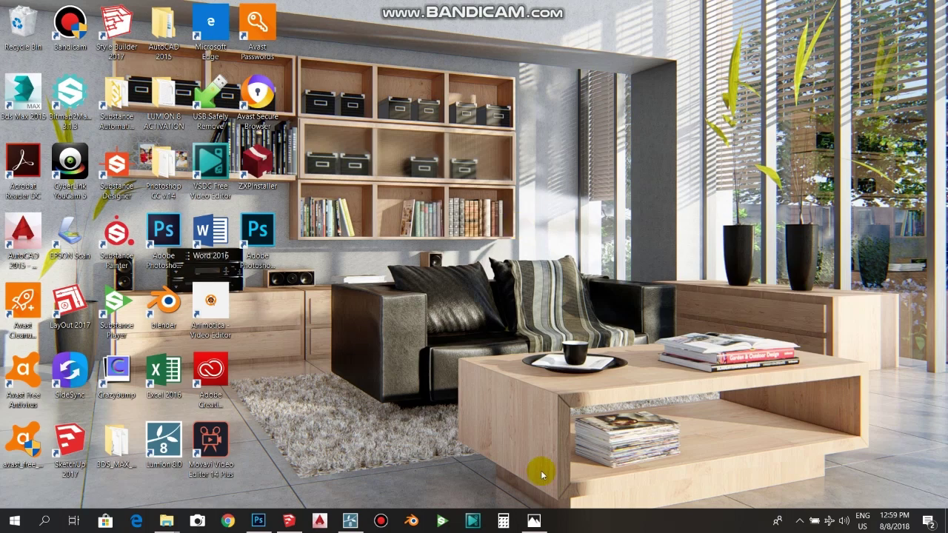
Review the finished living room renders VIEW_Photo - 1 to VIEW_Photo - 6 in the Photos viewer.
click(534, 522)
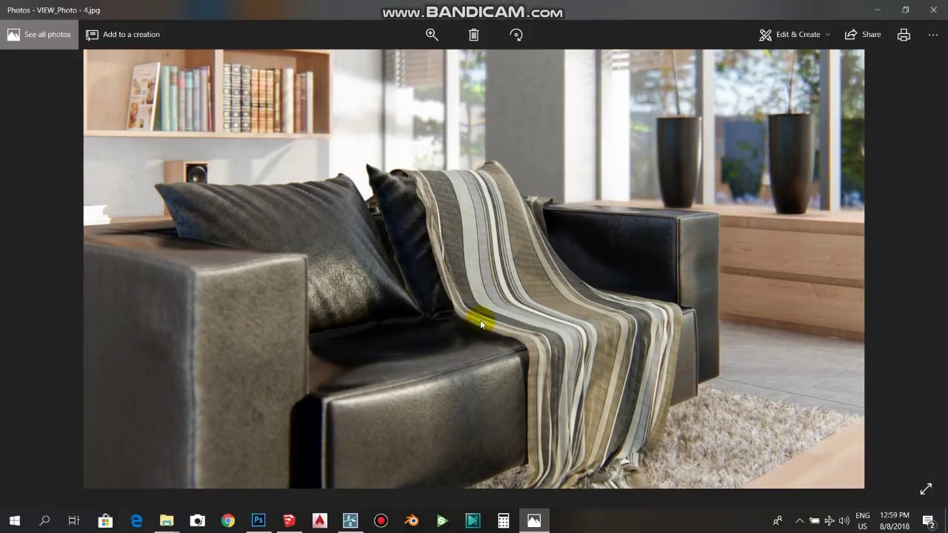
scroll(481, 323, down, 2)
scroll(480, 321, up, 1)
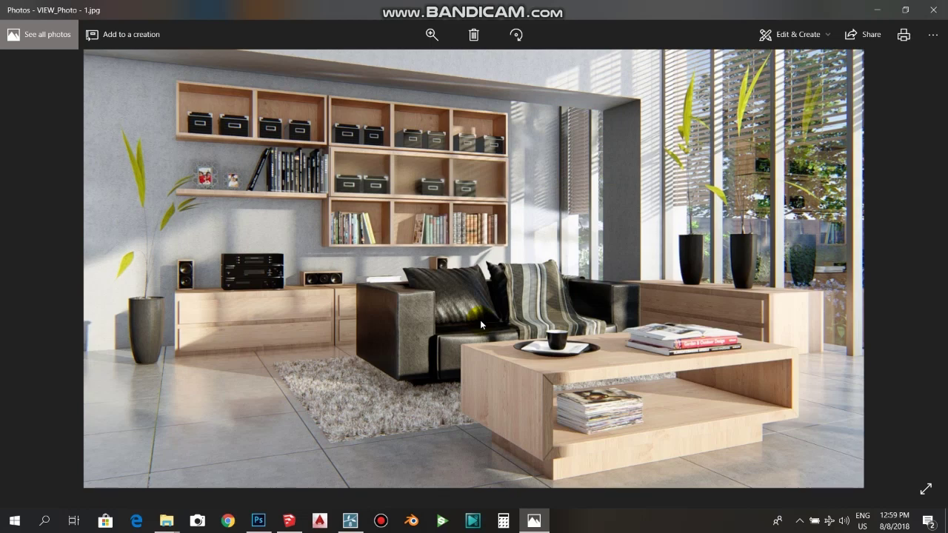
scroll(480, 320, up, 1)
scroll(506, 368, down, 1)
click(507, 368)
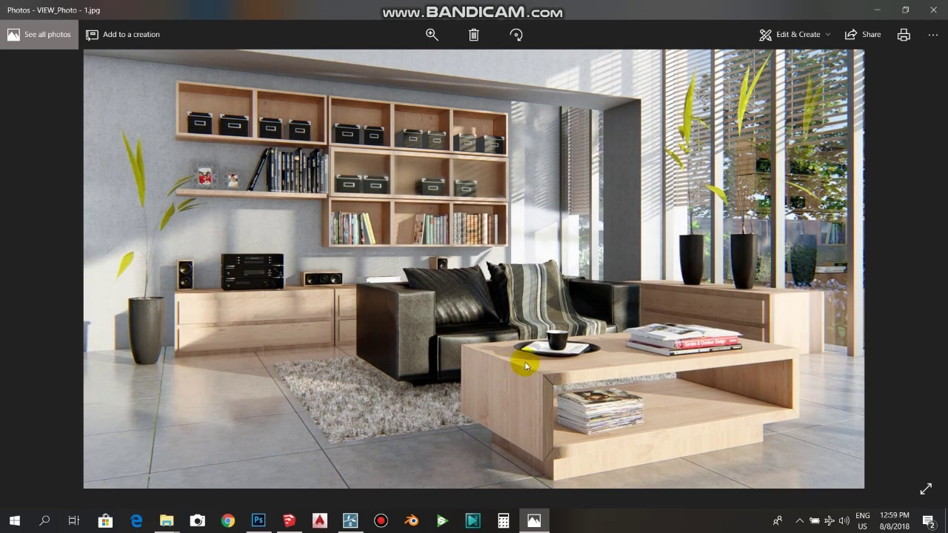
scroll(526, 365, down, 1)
scroll(525, 363, down, 1)
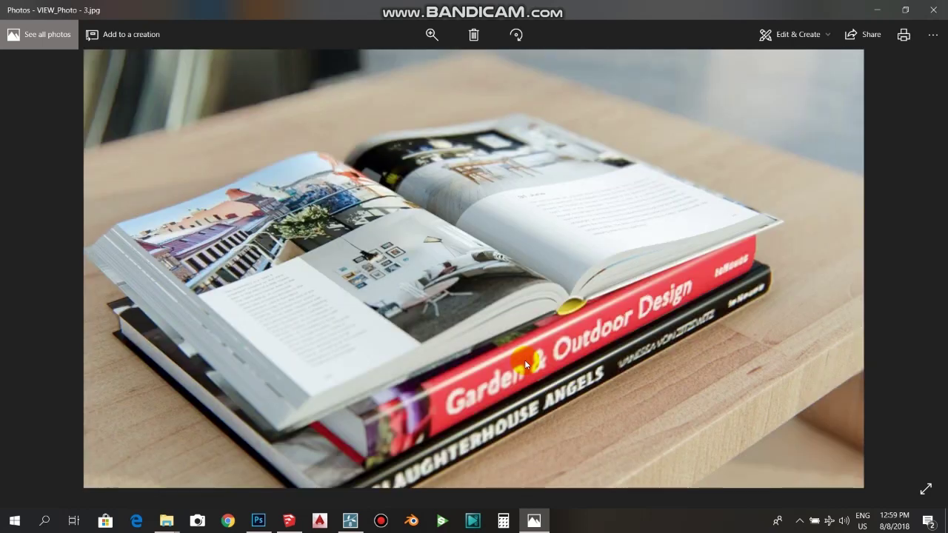
scroll(525, 363, down, 1)
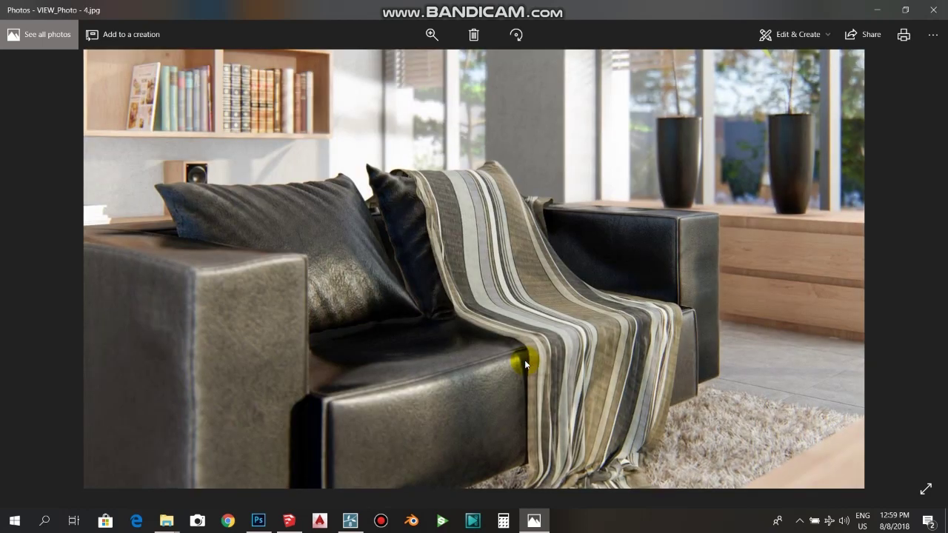
scroll(525, 364, down, 1)
scroll(525, 363, down, 1)
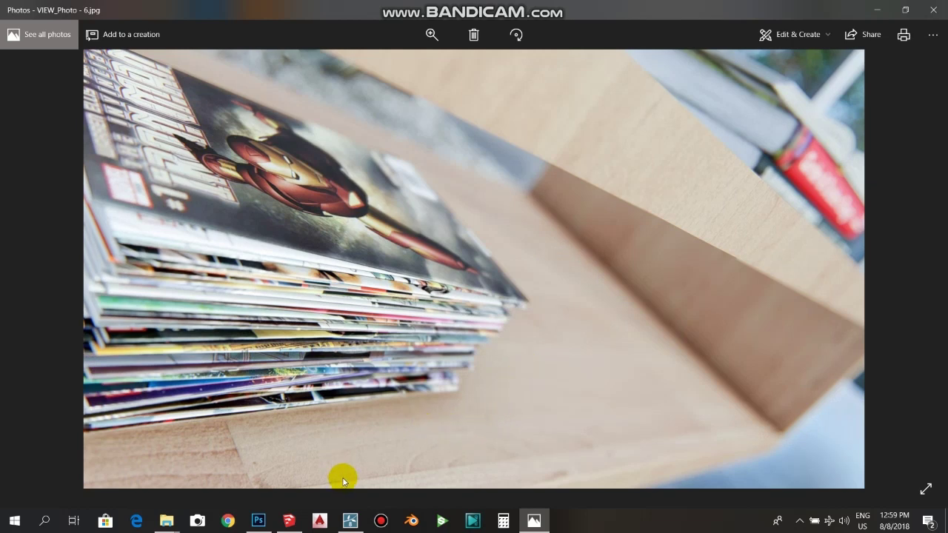
Switch to Lumion Pro 8.0 and toggle the visibility of layer 1 off and on to check its contents.
click(352, 523)
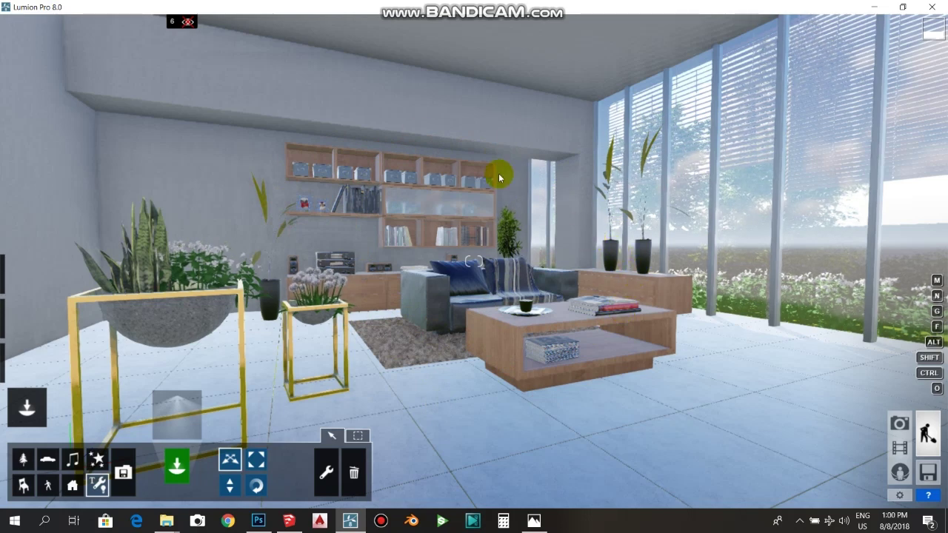
mouse_move(21, 17)
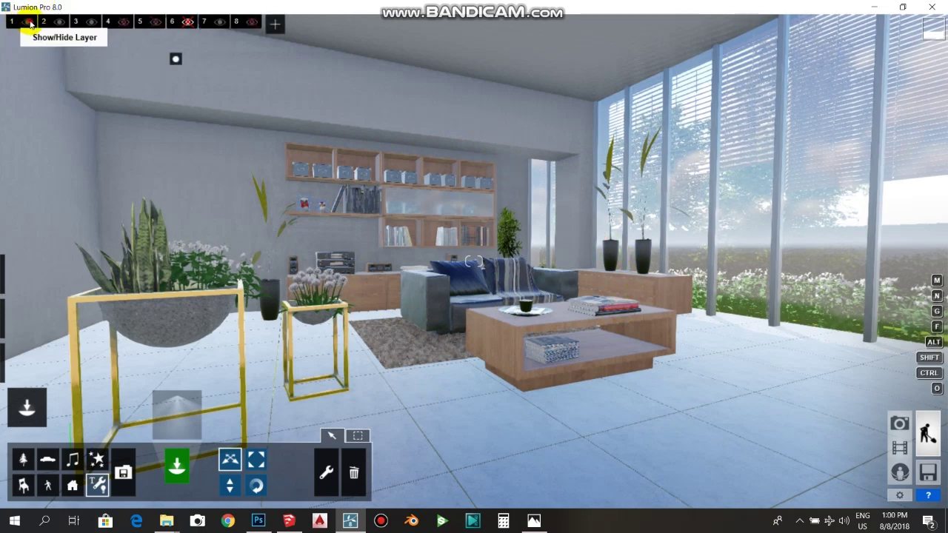
click(28, 23)
click(29, 22)
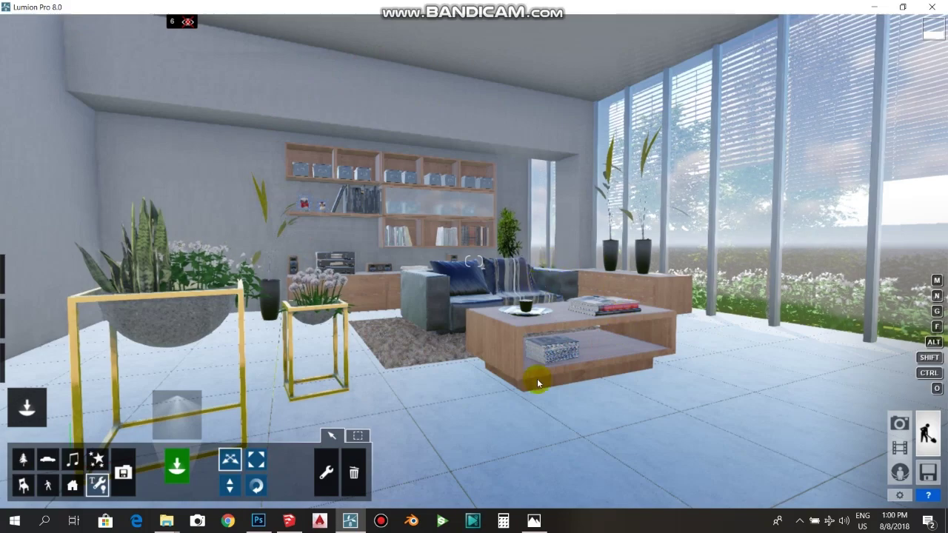
Tour the living room scene, examining the planters, coffee table, sofa and wall shelves.
key(w)
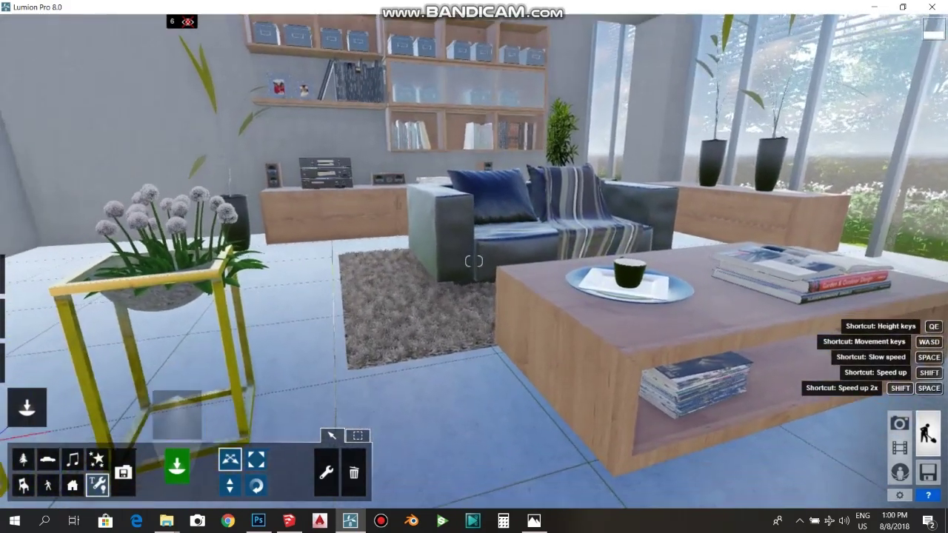
key(s)
right_drag(571, 327, 690, 369)
key(w)
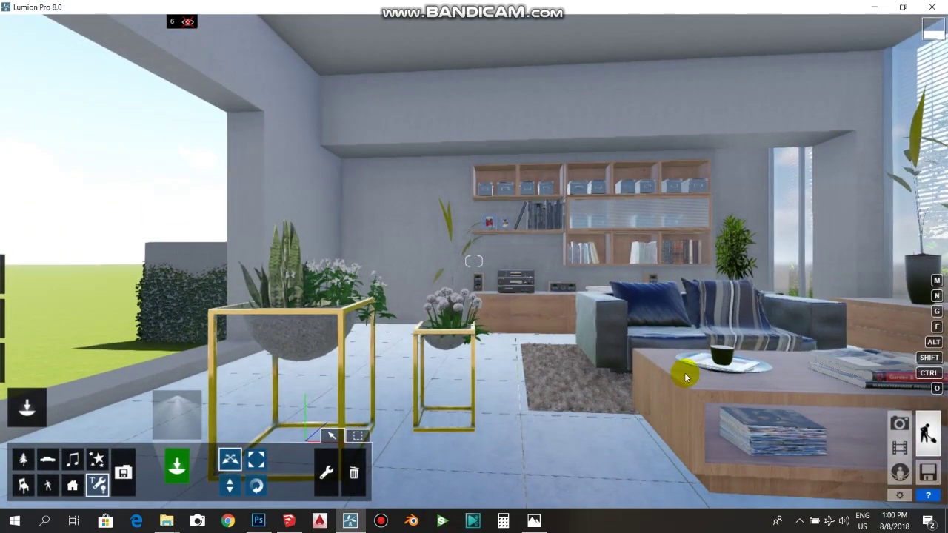
key(d)
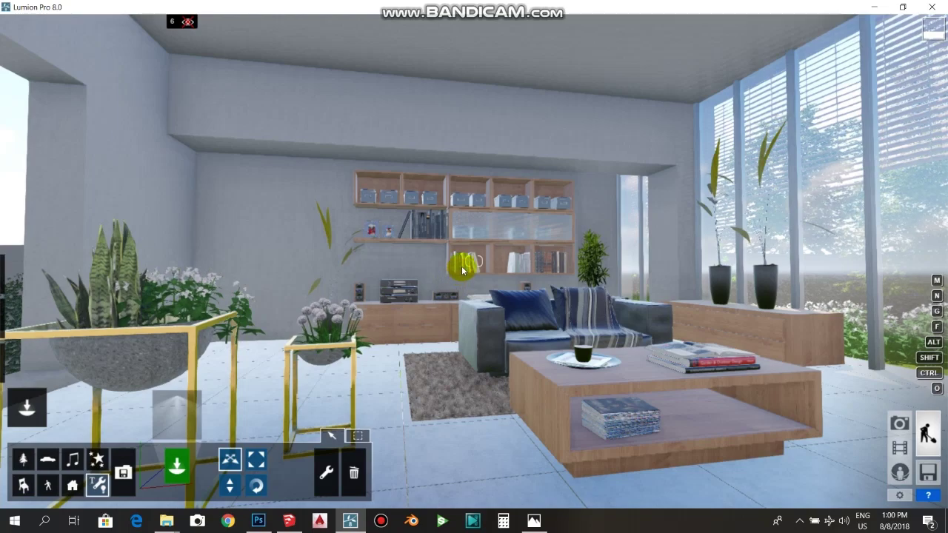
key(w)
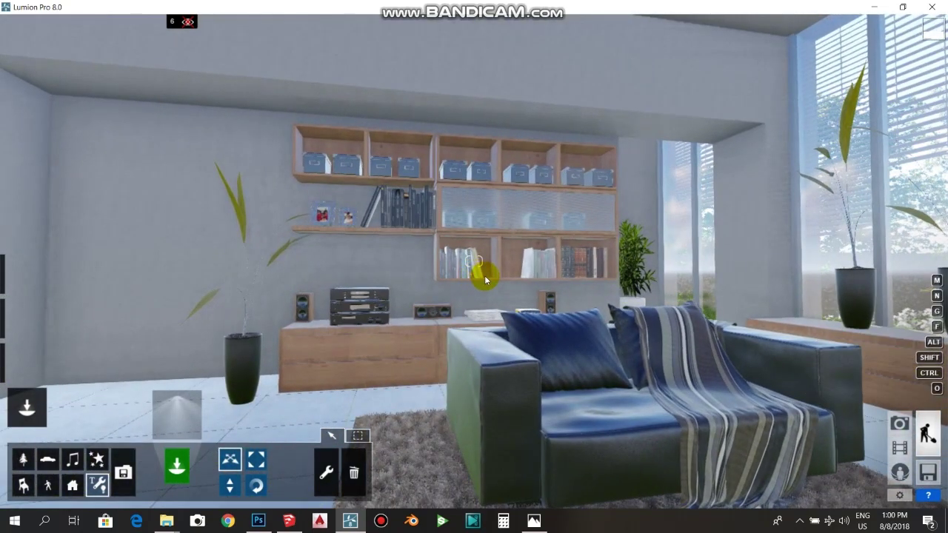
key(w)
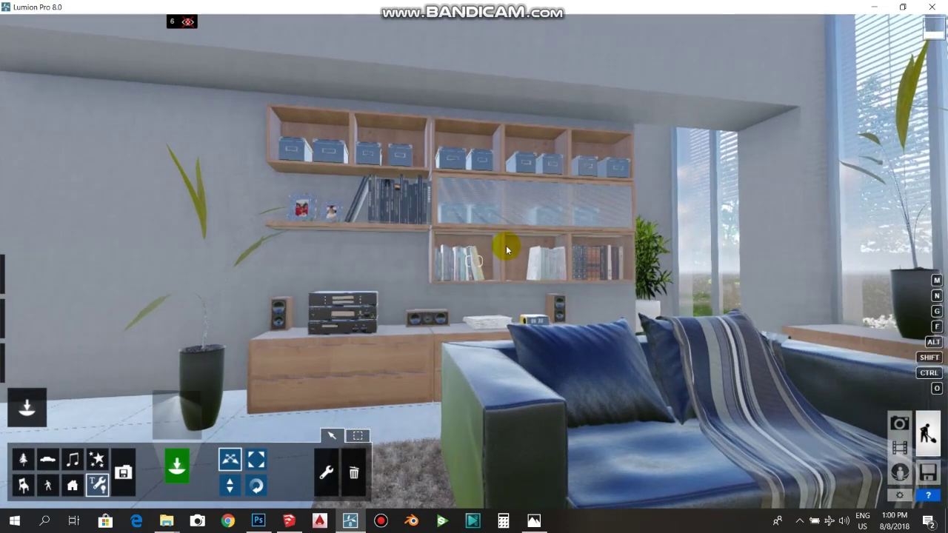
right_drag(465, 336, 464, 392)
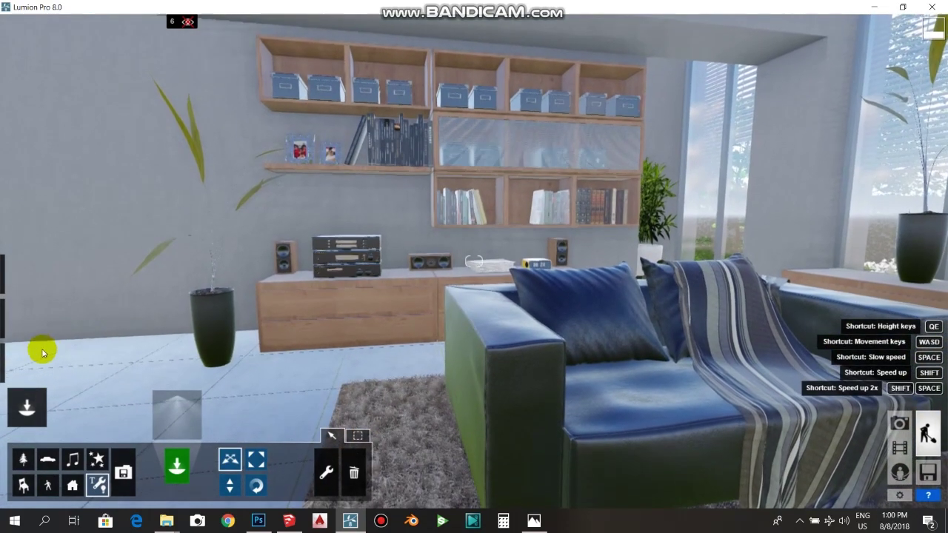
Open the wooden cabinet's material in the Material Editor and examine its relief, weathering and edges settings.
click(24, 365)
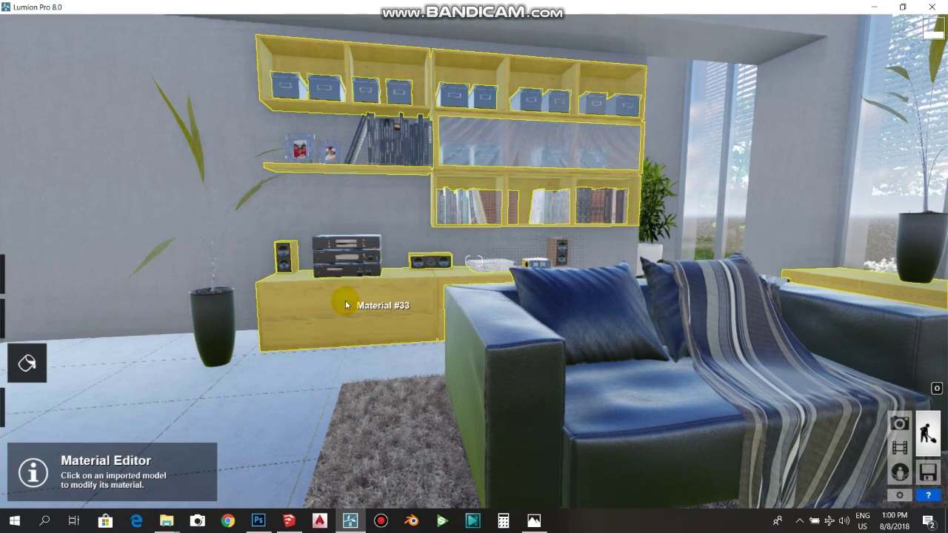
click(345, 304)
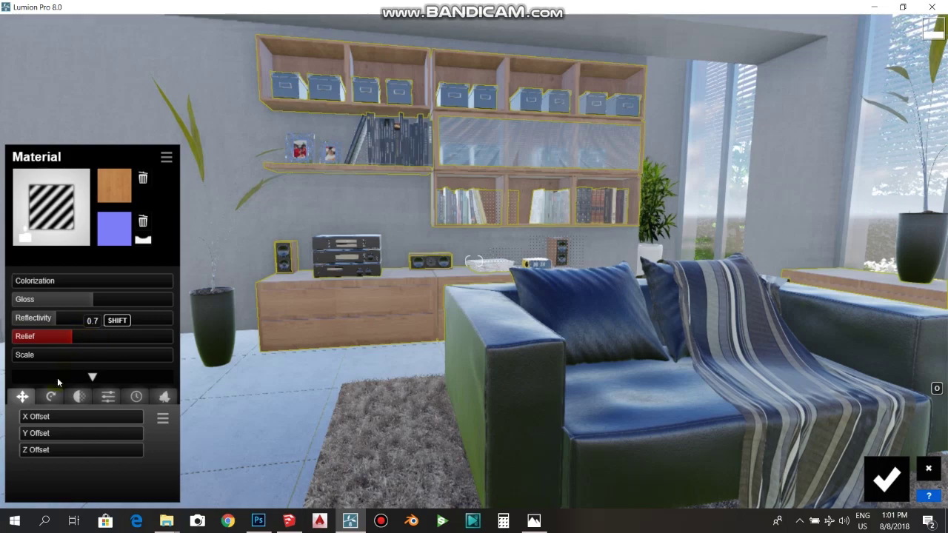
click(137, 398)
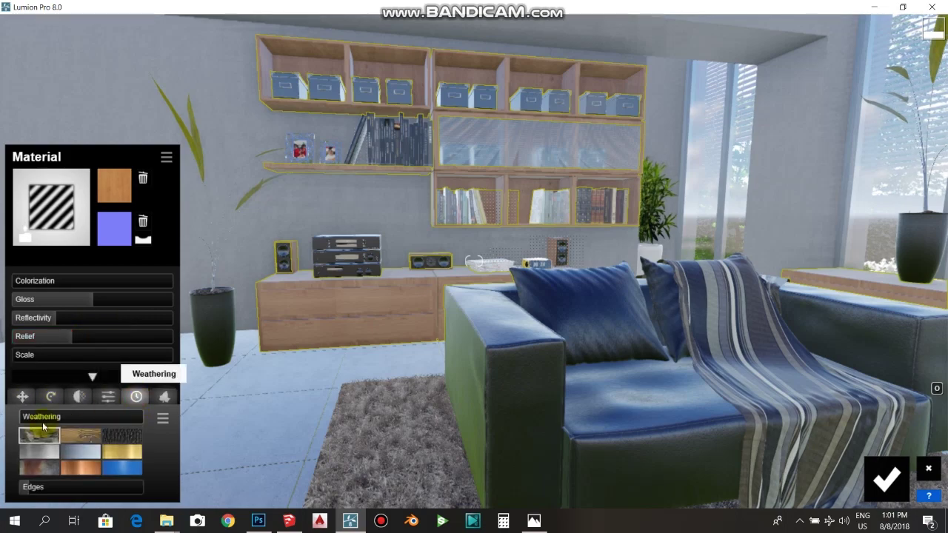
right_drag(314, 338, 249, 341)
mouse_move(27, 492)
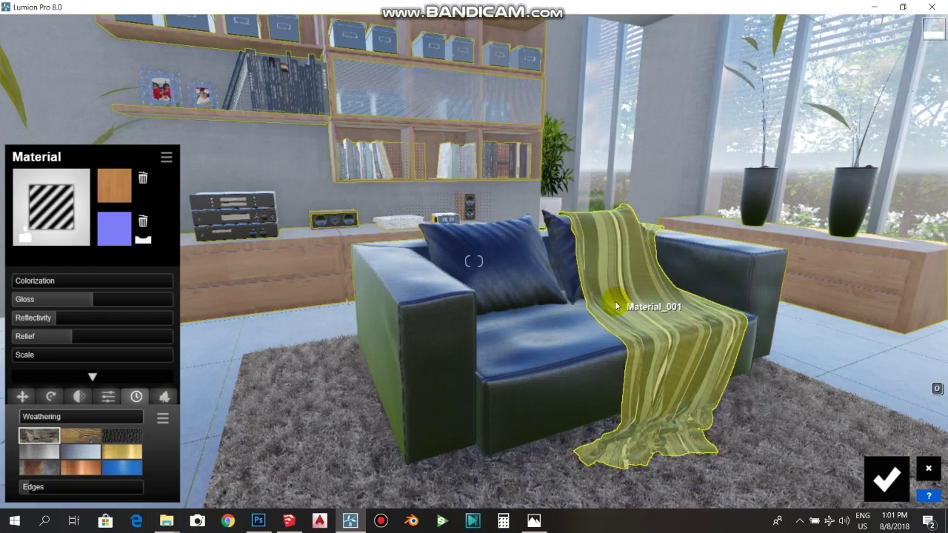
Open the sofa's leather material, examine its normal map, weathering and edges settings, and save the materials.
right_drag(709, 319, 427, 336)
key(w)
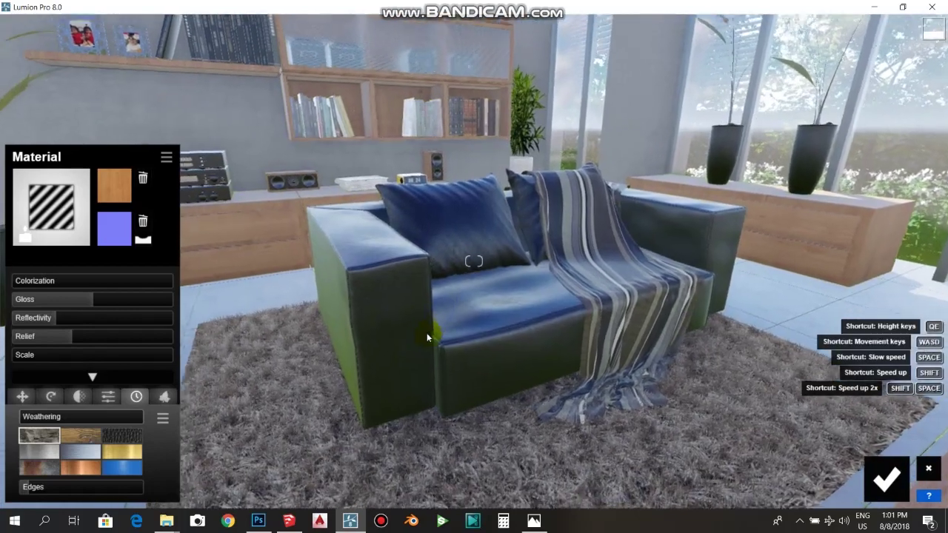
click(408, 299)
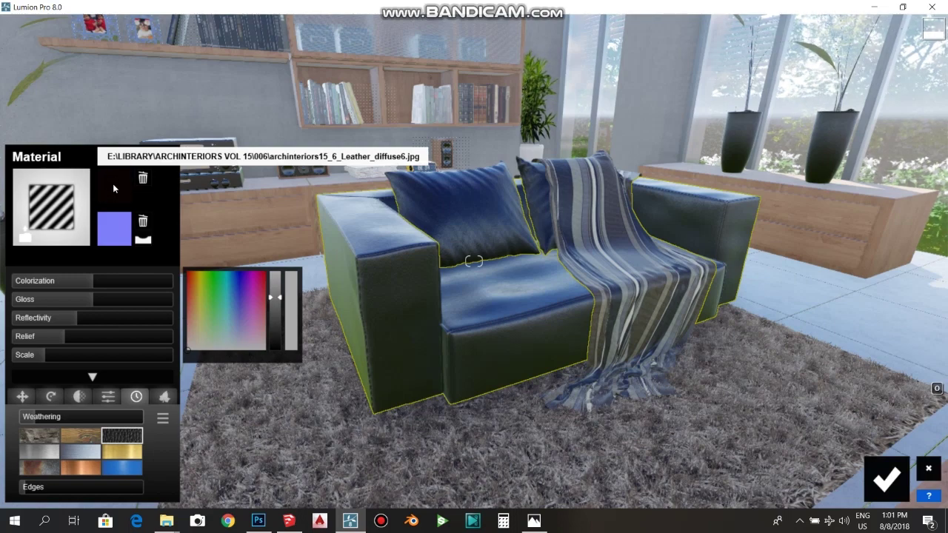
click(115, 229)
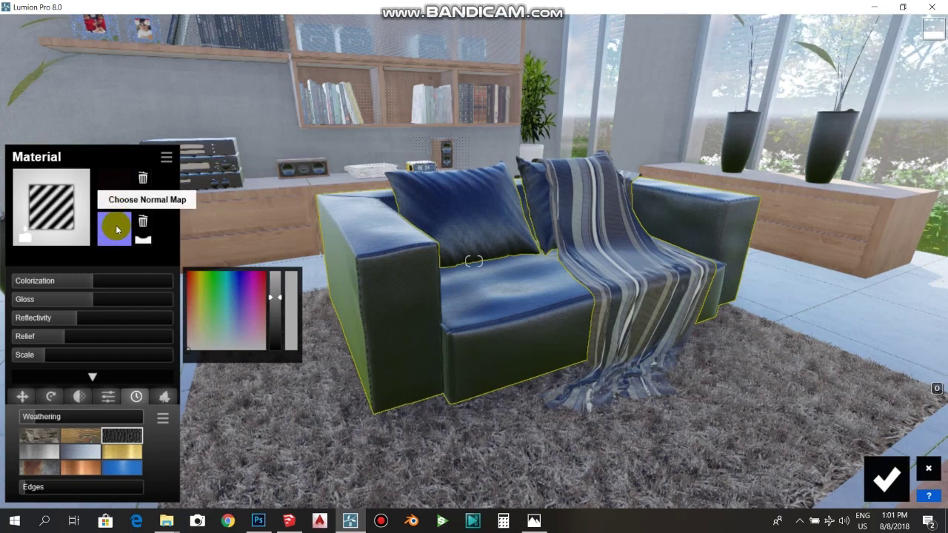
mouse_move(95, 301)
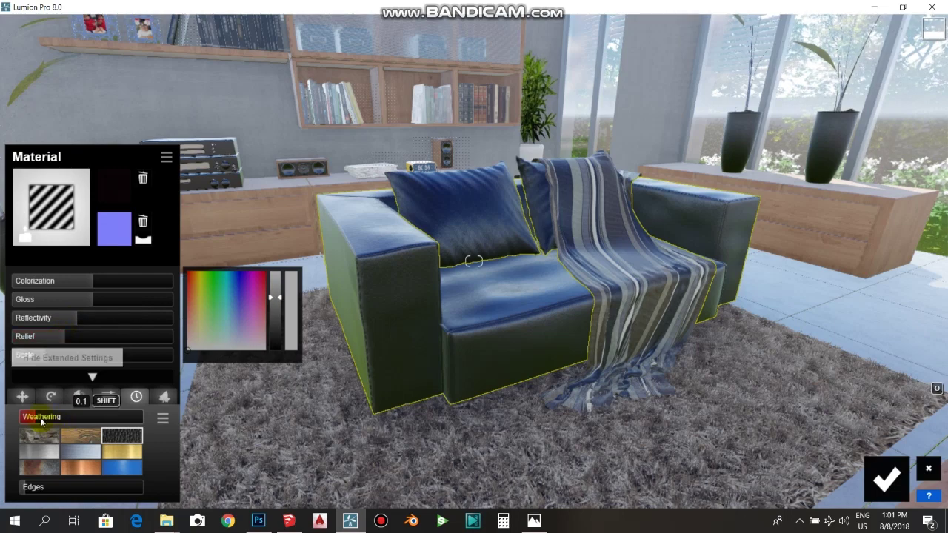
drag(36, 418, 45, 421)
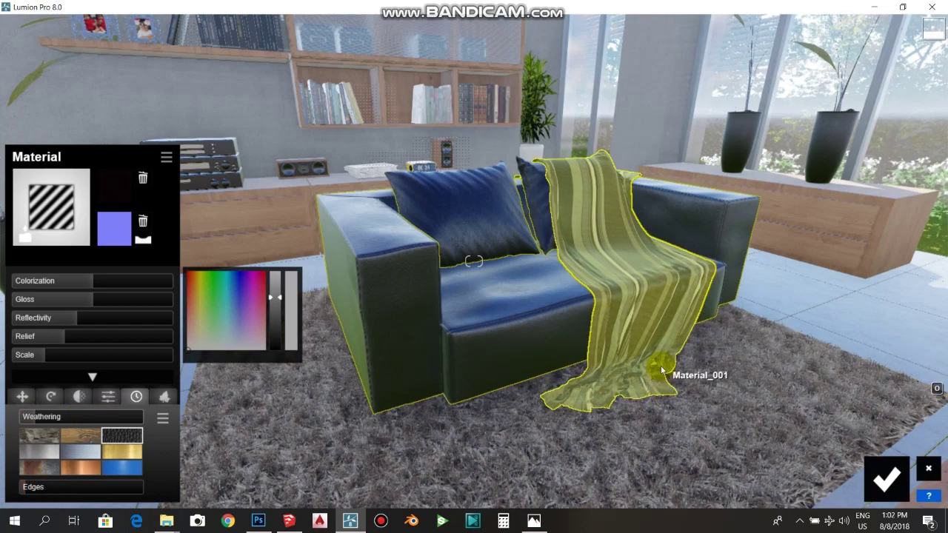
right_drag(635, 346, 633, 299)
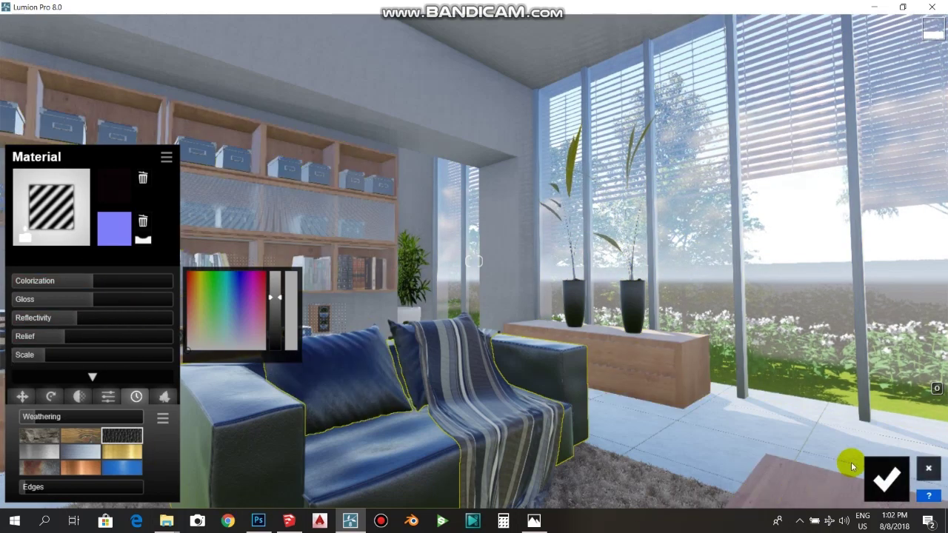
click(887, 472)
Examine the sofa, coffee table and the wall shelves with their books, boxes and picture frames up close.
right_drag(686, 374, 560, 350)
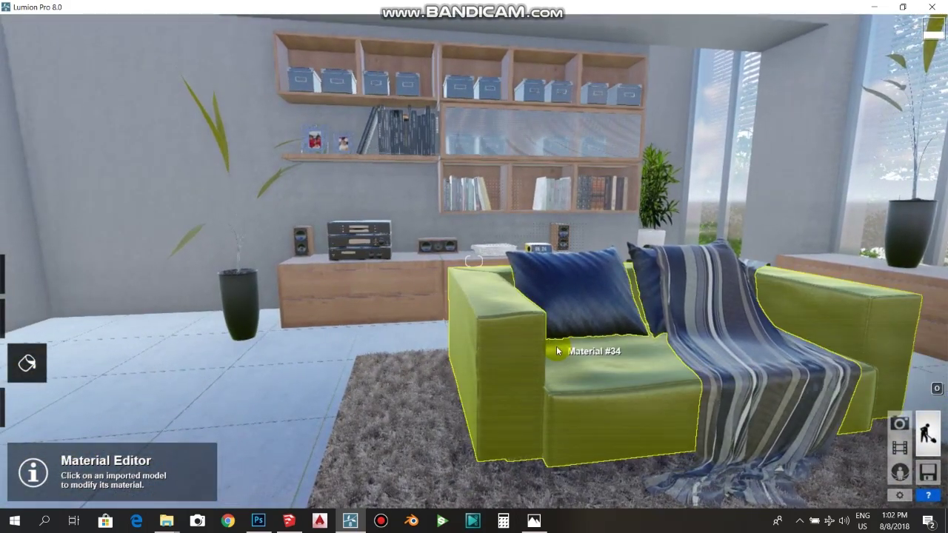
key(s)
right_drag(686, 383, 728, 391)
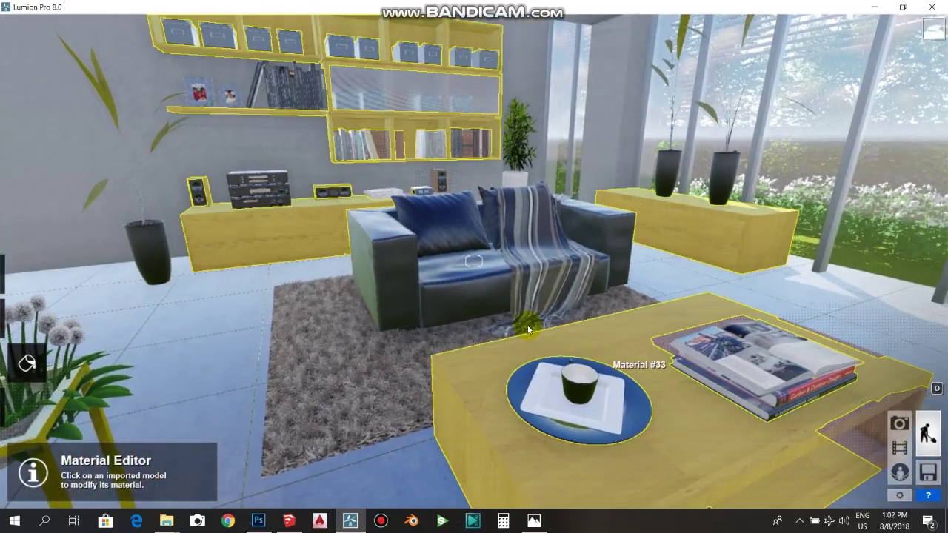
right_drag(644, 359, 561, 350)
right_drag(609, 296, 591, 243)
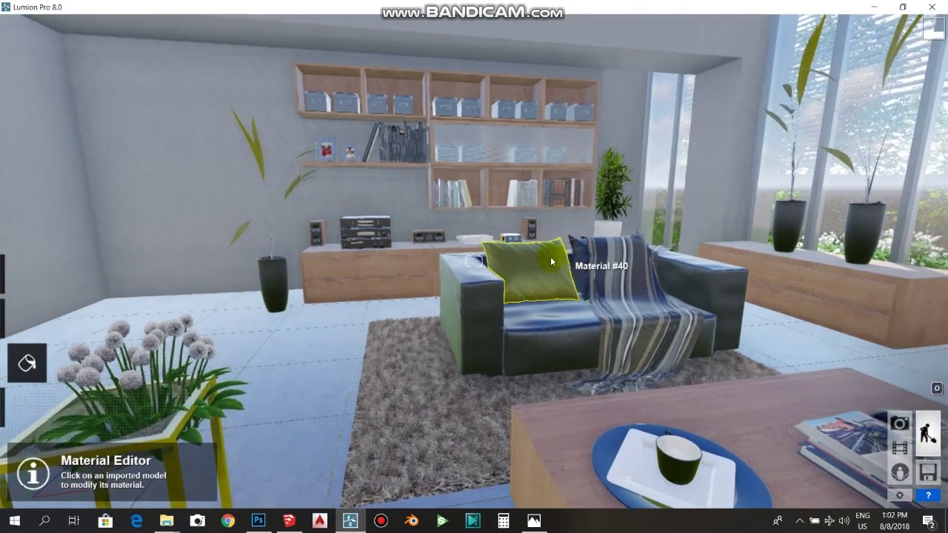
key(w)
right_drag(382, 123, 373, 154)
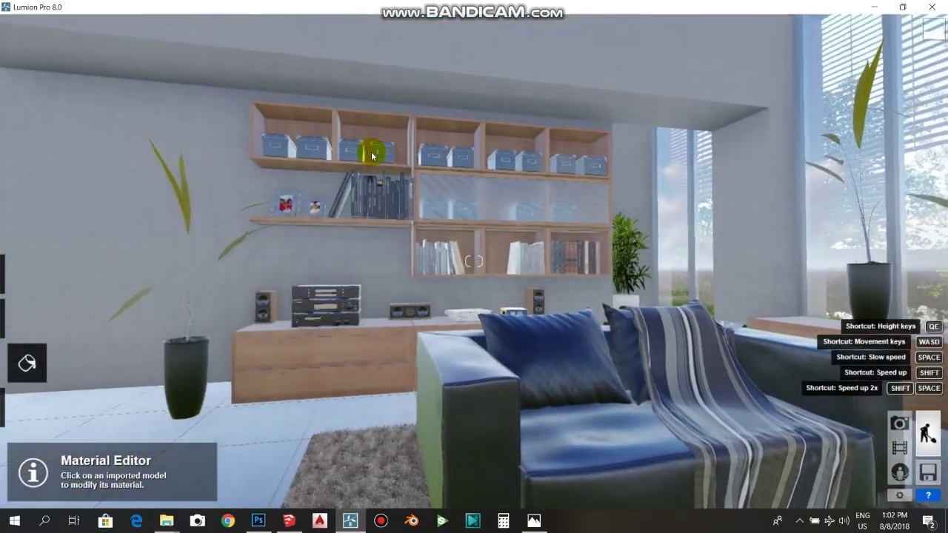
key(super)
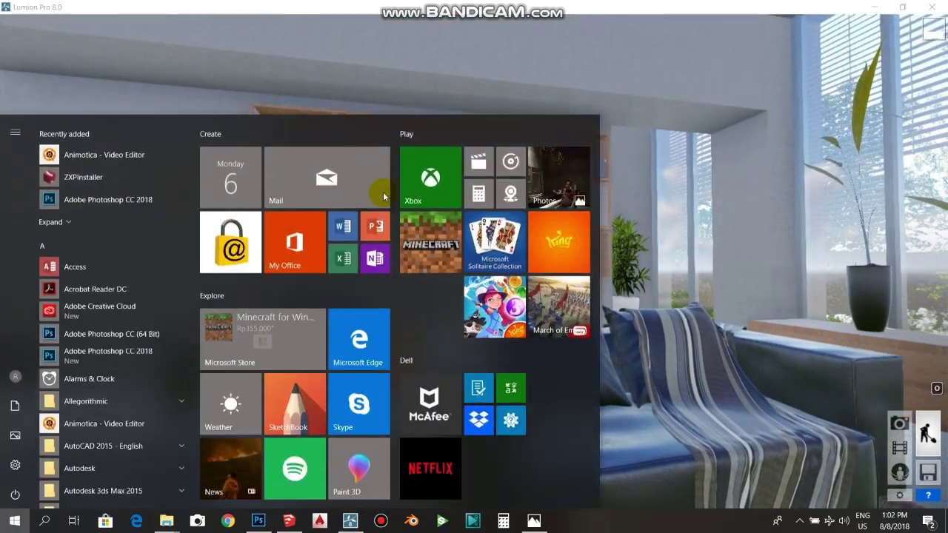
key(super)
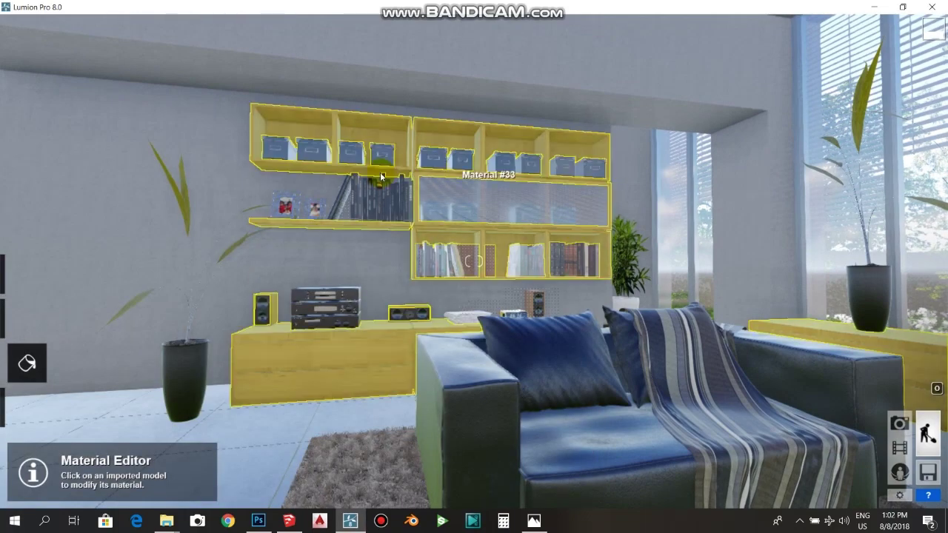
key(w)
key(s)
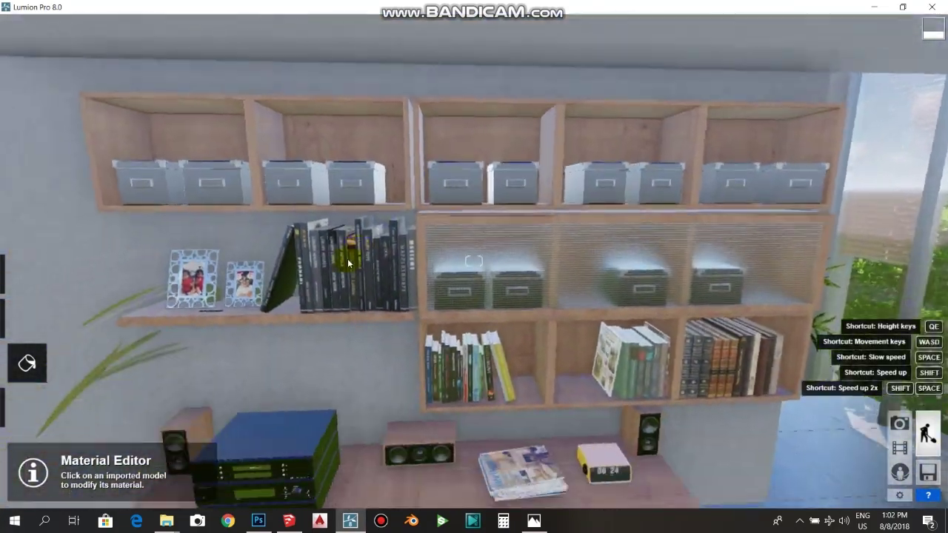
right_drag(348, 263, 318, 300)
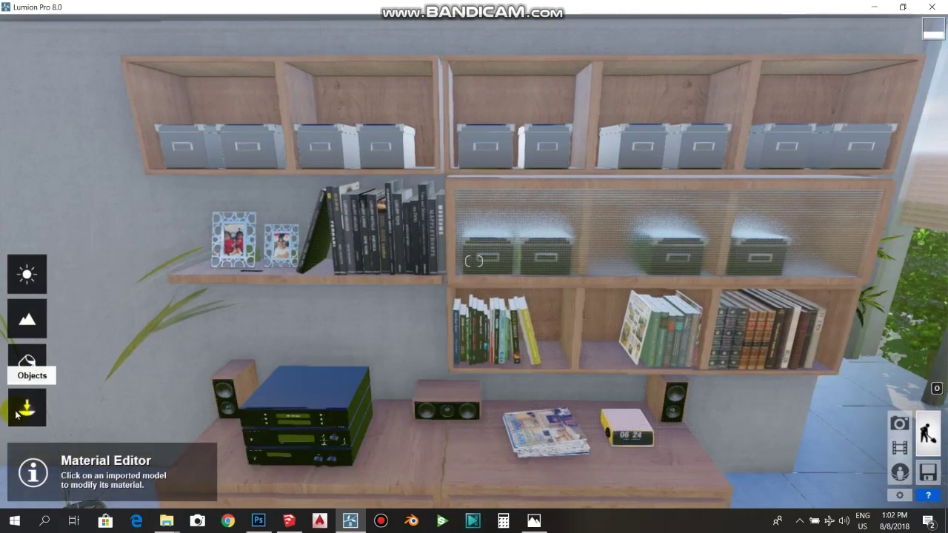
Bring up the placed indoor objects and examine the book sets on the wall shelves.
click(27, 407)
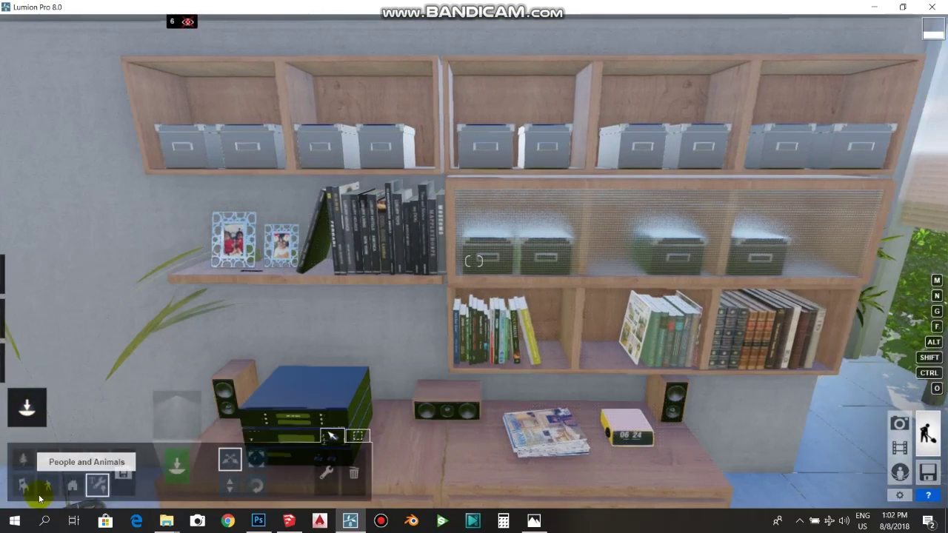
click(23, 485)
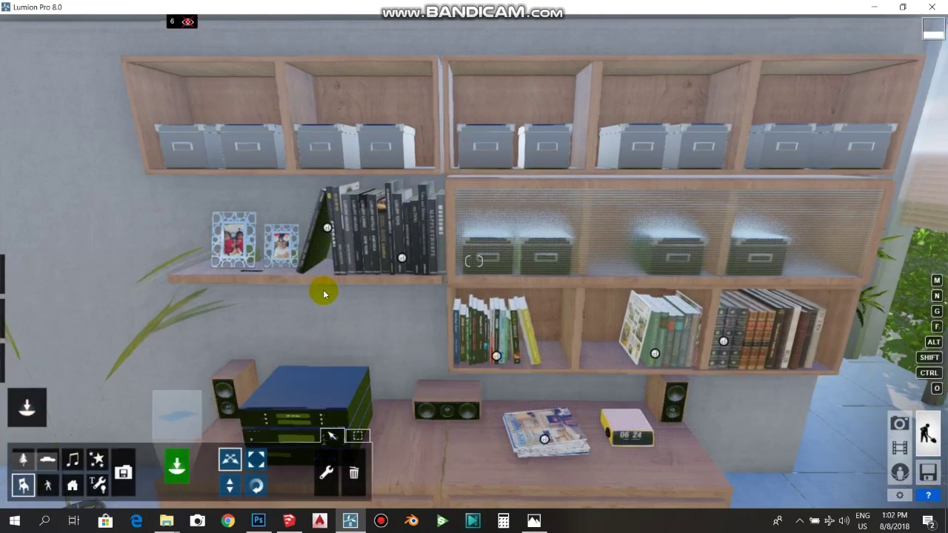
click(401, 260)
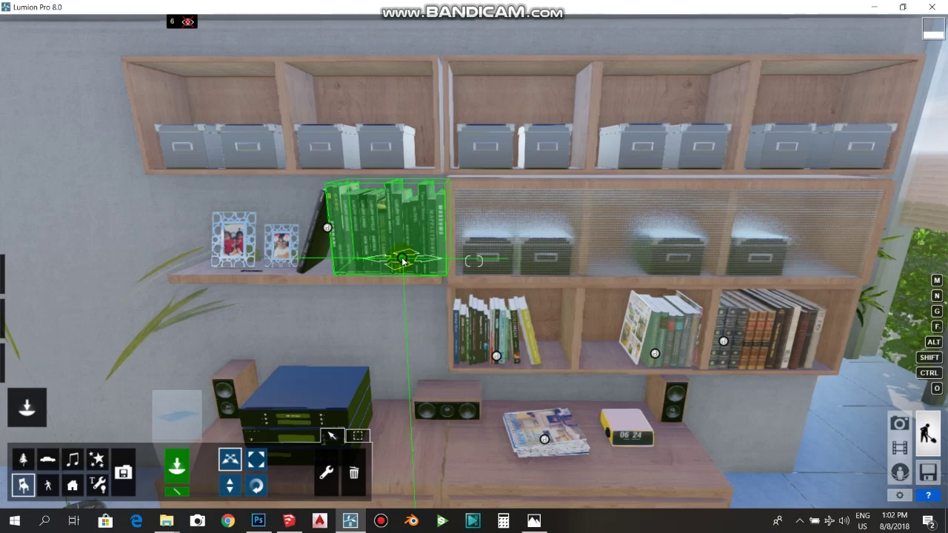
right_drag(688, 315, 553, 332)
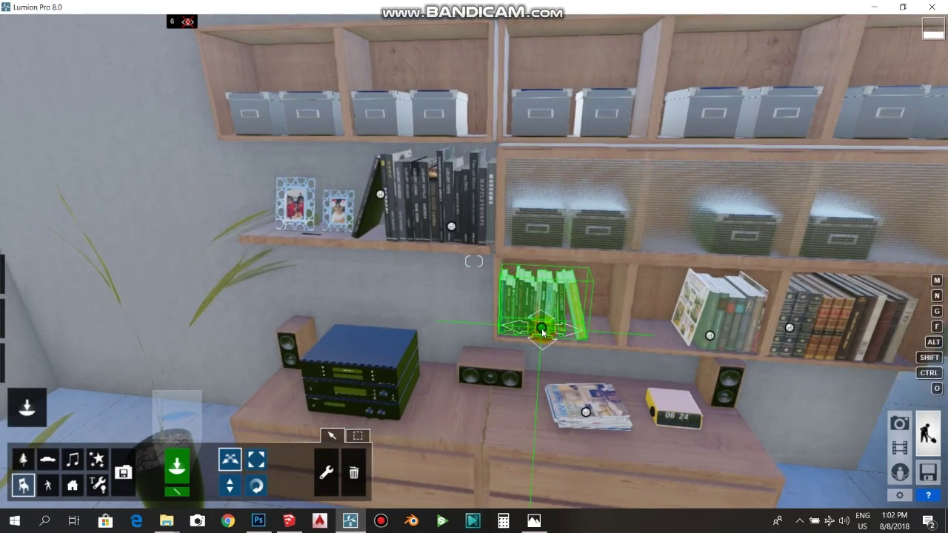
right_drag(662, 336, 592, 337)
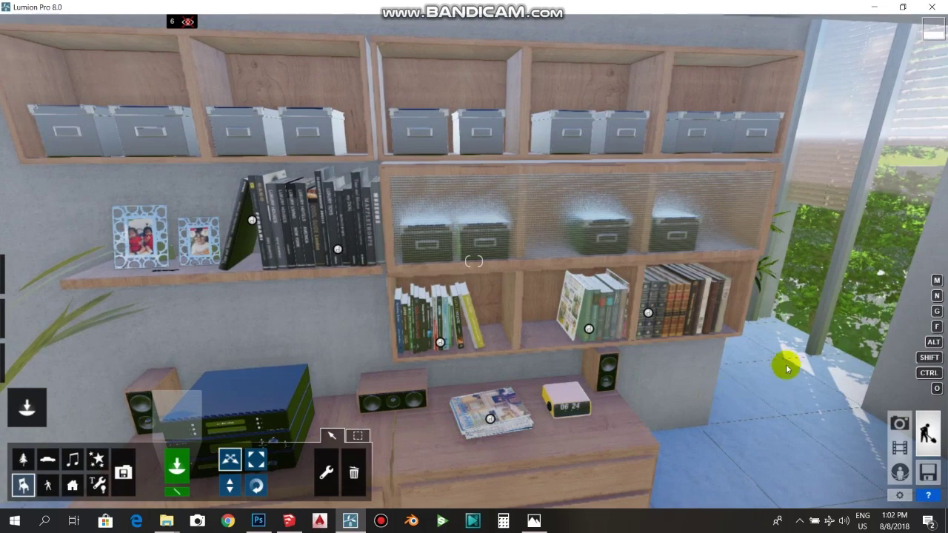
Bring up the placed nature objects and examine the flowers and plants in the planters around the sofa area.
key(s)
right_drag(557, 311, 429, 360)
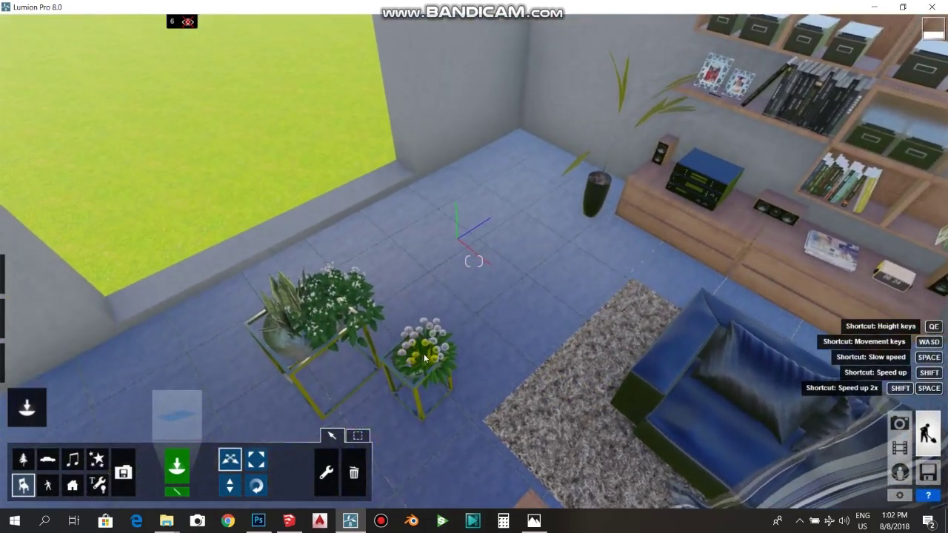
click(26, 463)
click(26, 461)
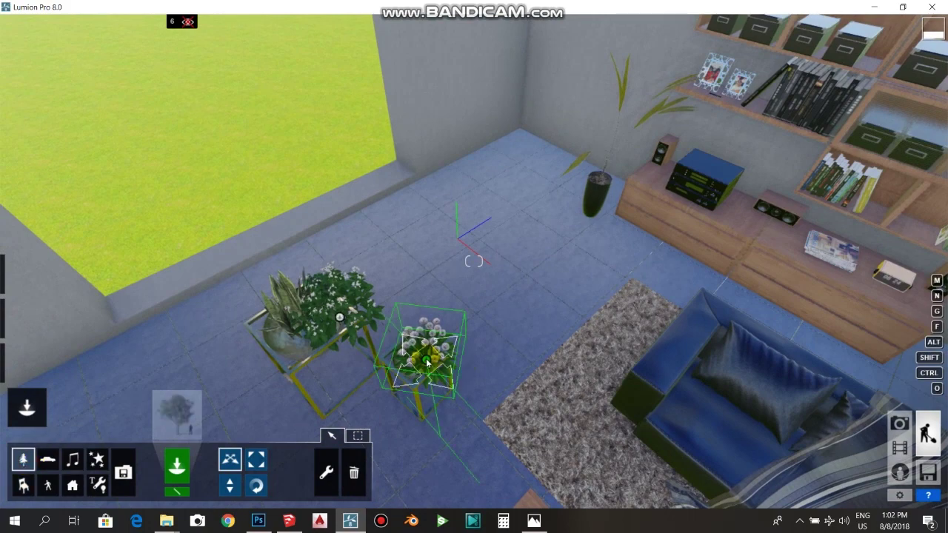
right_drag(598, 391, 888, 404)
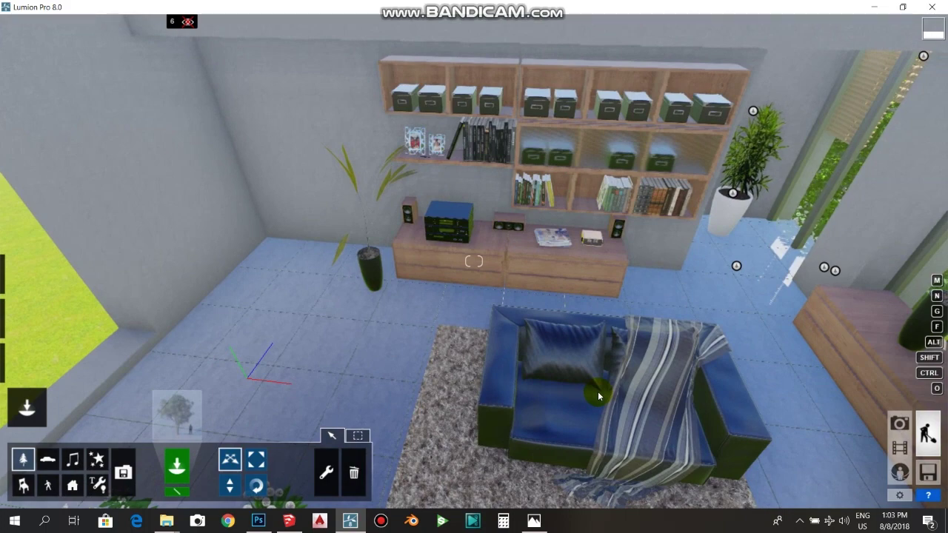
right_drag(578, 378, 504, 175)
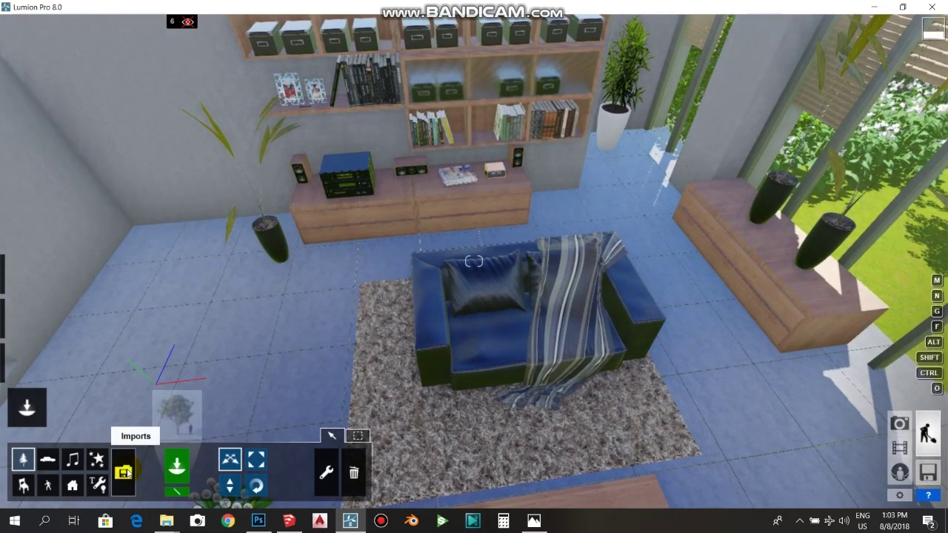
Bring up the imported objects and examine the 1970s clock and the picture frames by their source files.
click(126, 473)
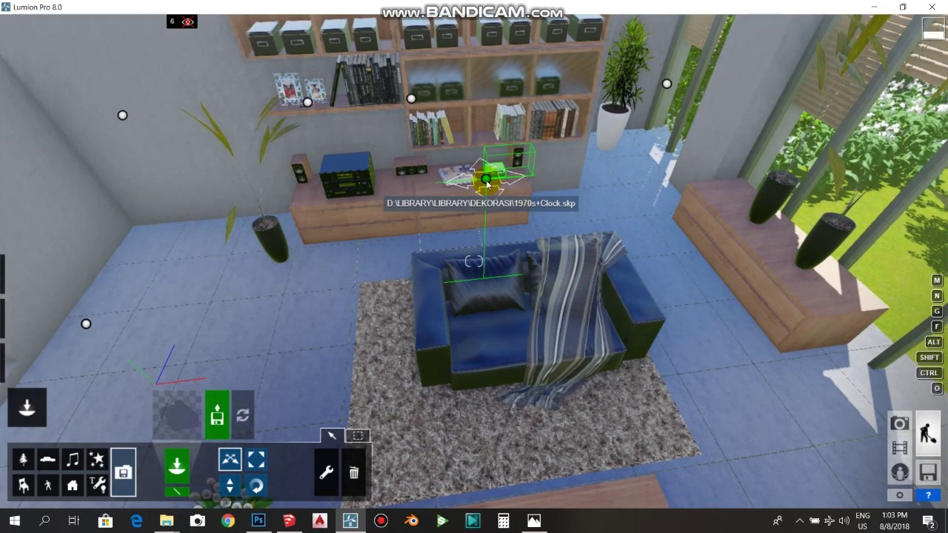
right_drag(475, 416, 407, 351)
right_drag(486, 364, 486, 342)
scroll(486, 343, down, 2)
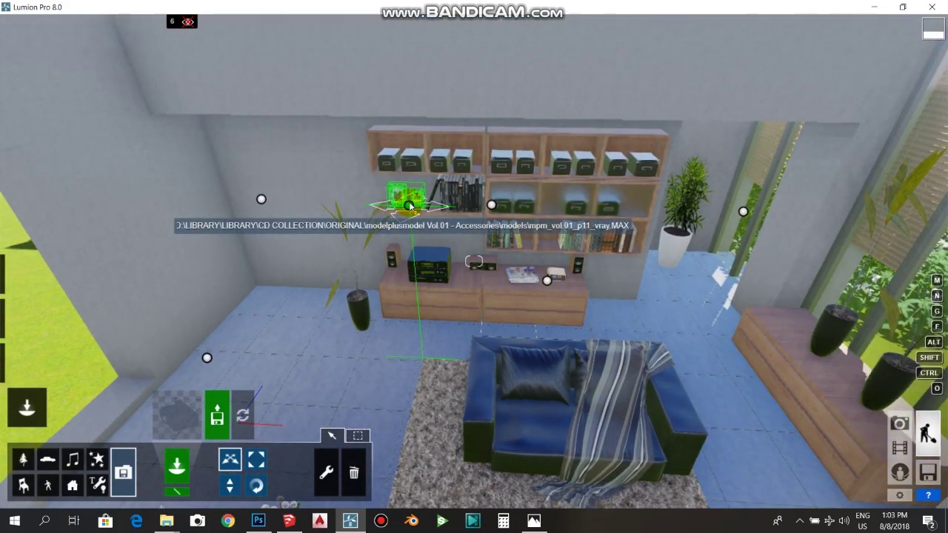
right_drag(410, 206, 601, 326)
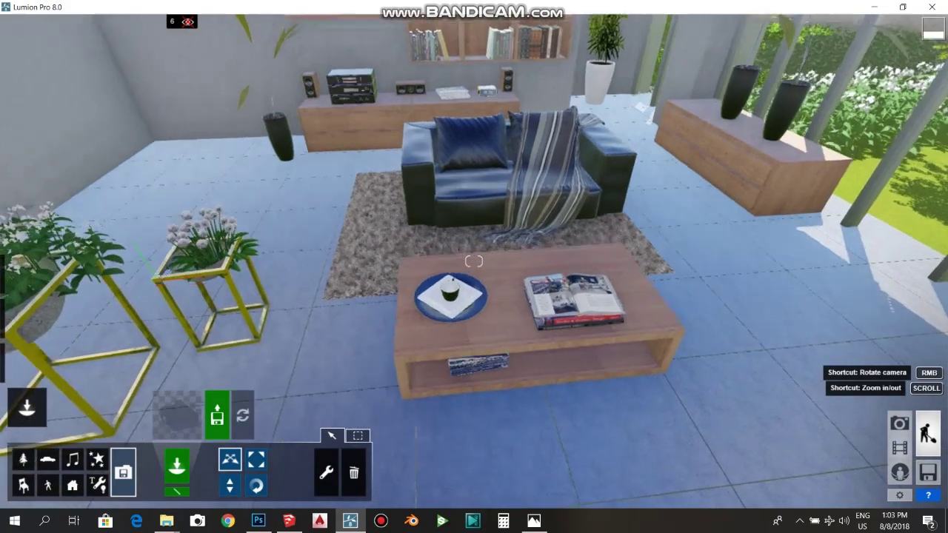
Examine the cup, plate and open books on top of the coffee table up close.
right_drag(601, 245, 601, 277)
key(w)
key(q)
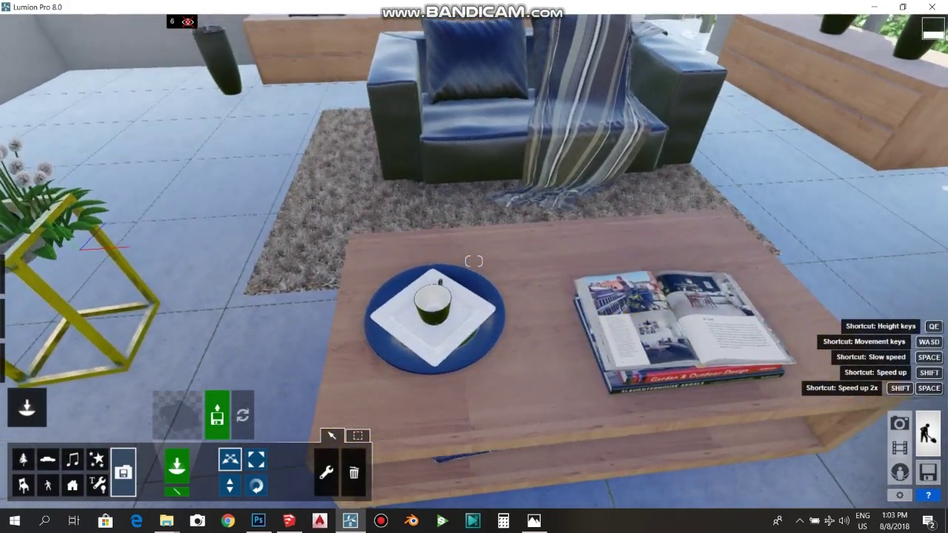
right_drag(667, 118, 666, 214)
key(w)
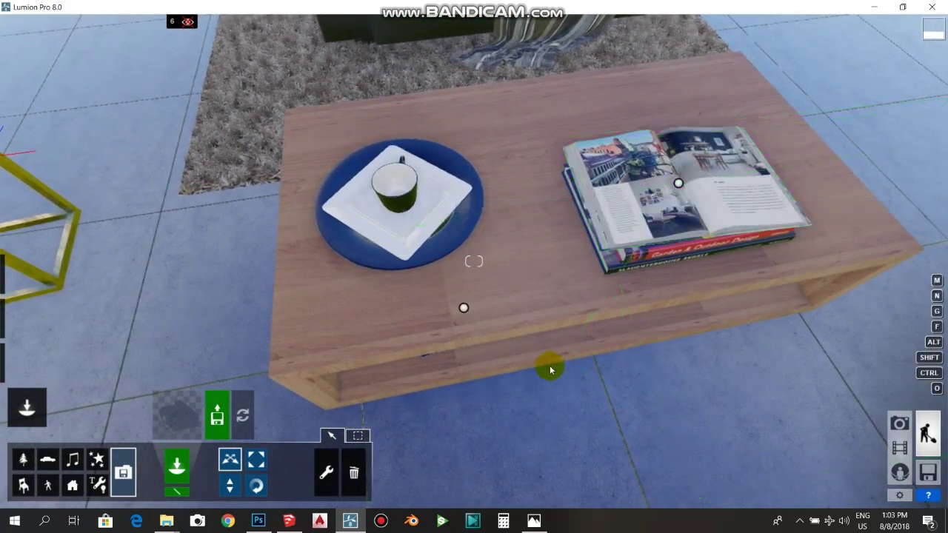
Examine the imported magazine stack on the coffee table's lower shelf and the table from several angles.
key(o)
right_drag(513, 393, 455, 360)
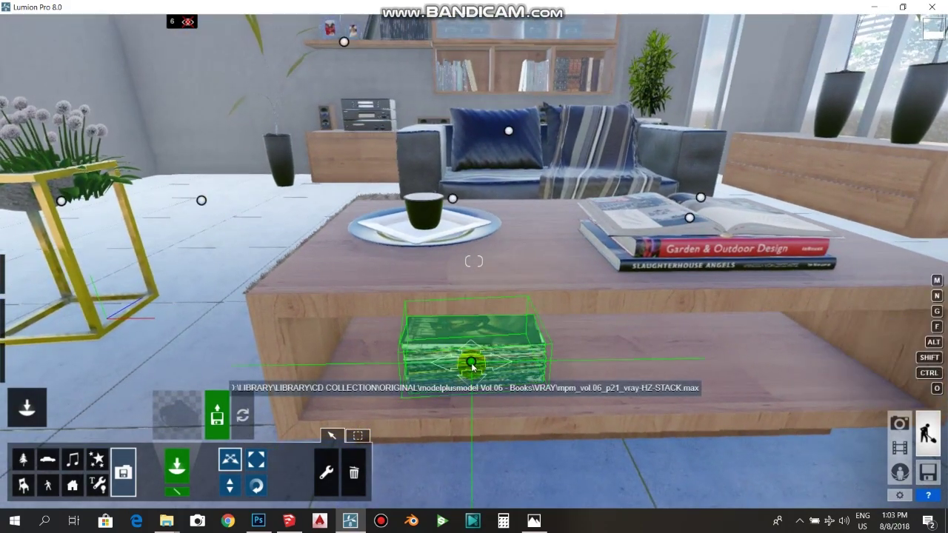
key(s)
right_drag(609, 265, 519, 243)
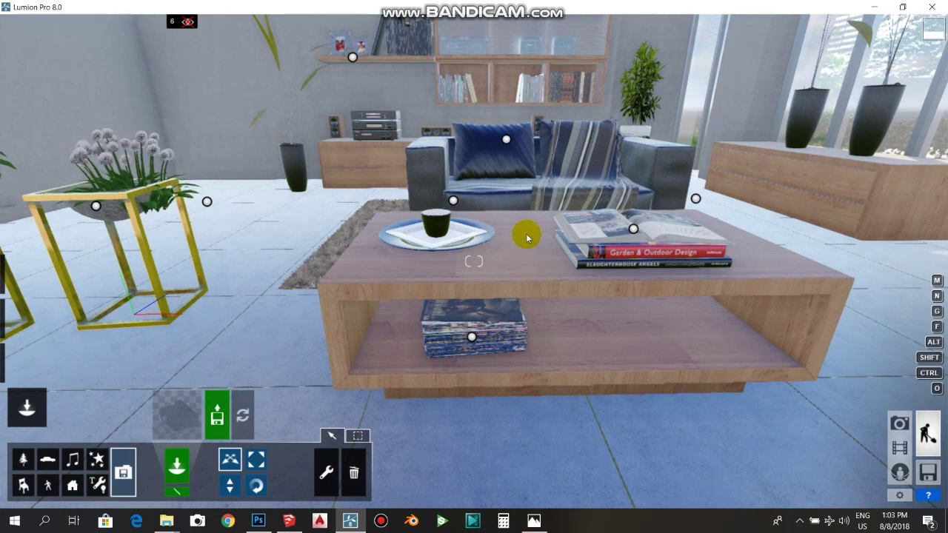
key(w)
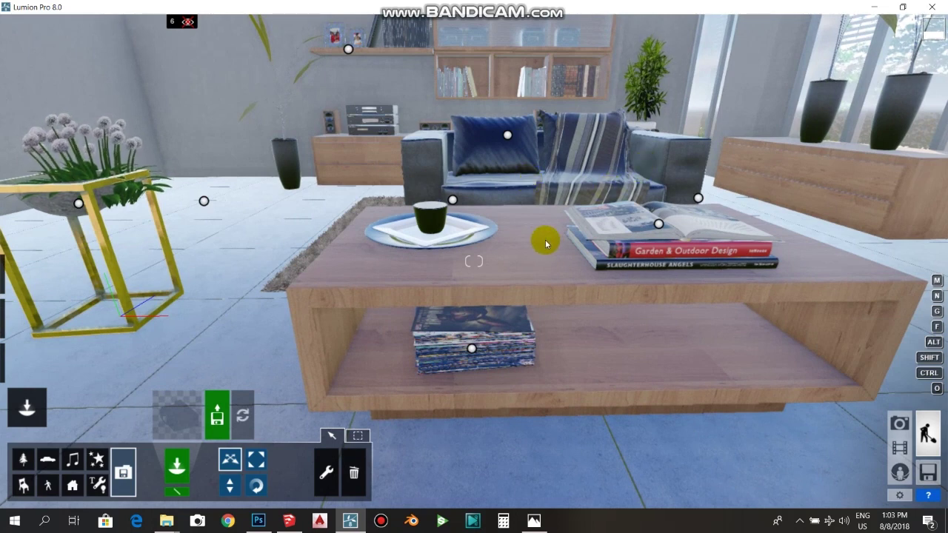
right_drag(550, 265, 529, 228)
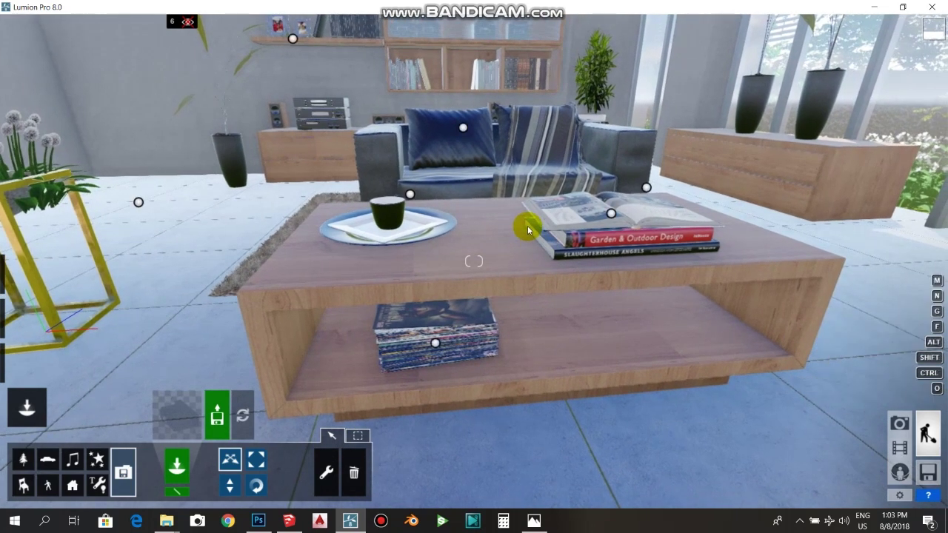
key(q)
right_drag(540, 288, 547, 378)
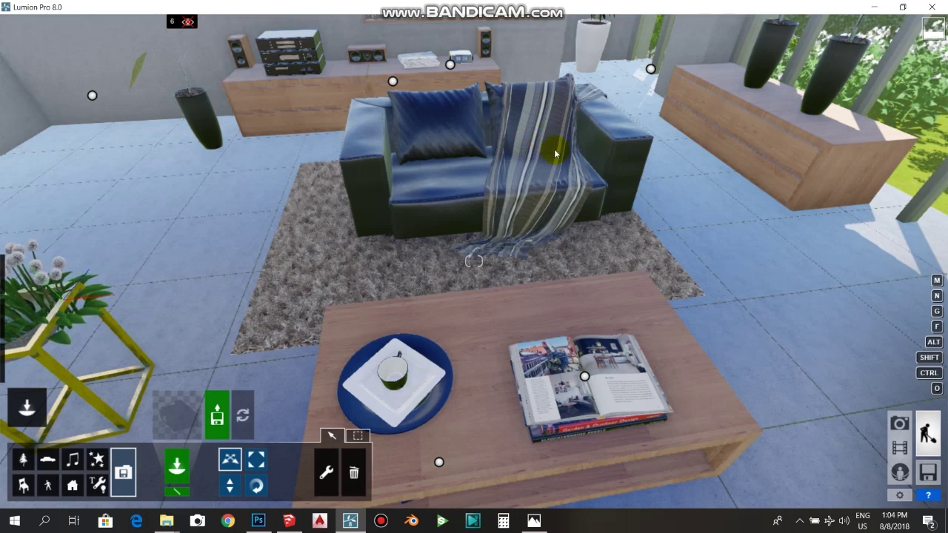
Try to shift the imported striped throw on the sofa, and undo the move.
right_drag(546, 214, 285, 202)
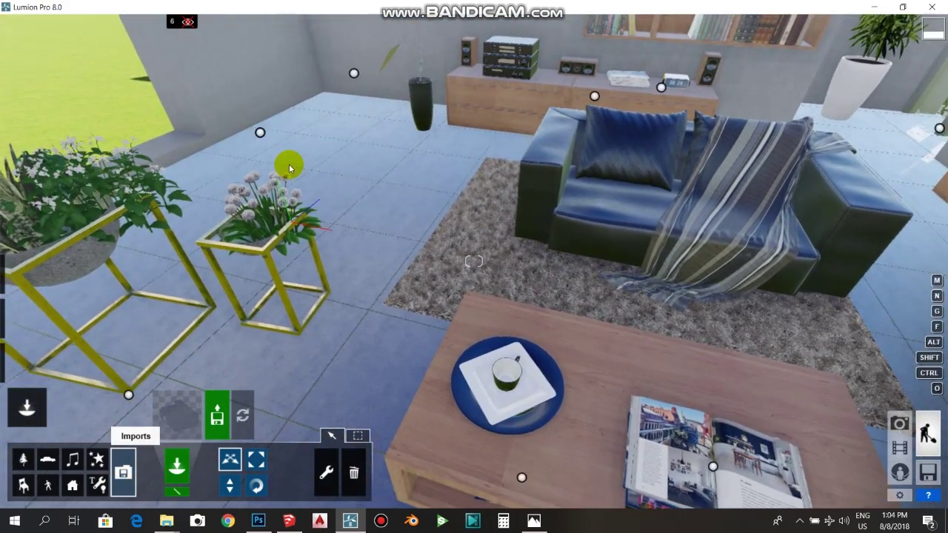
click(260, 133)
mouse_move(256, 135)
mouse_down()
mouse_move(218, 131)
mouse_move(275, 127)
mouse_move(256, 151)
mouse_move(254, 137)
mouse_up()
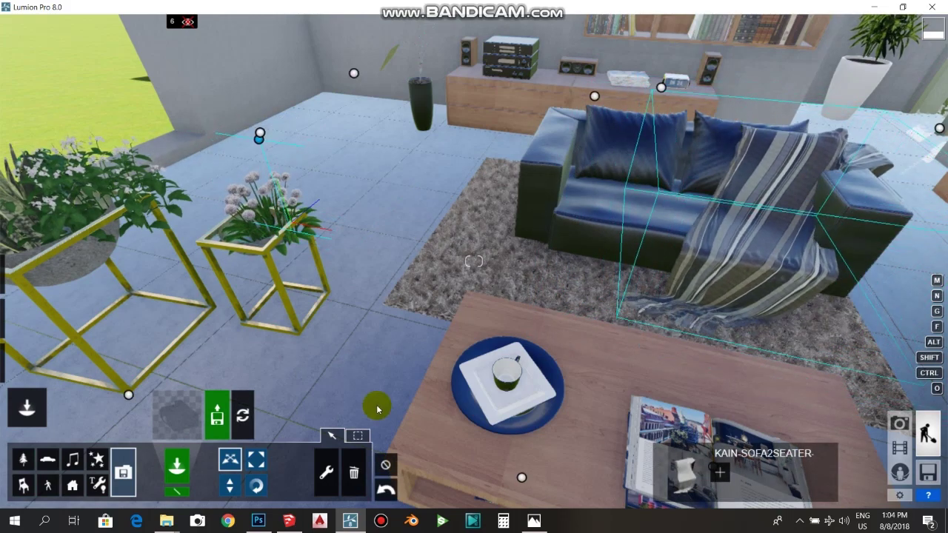
click(389, 494)
Switch to Photo mode and select the Photo - 1 shot.
right_drag(652, 314, 627, 308)
key(s)
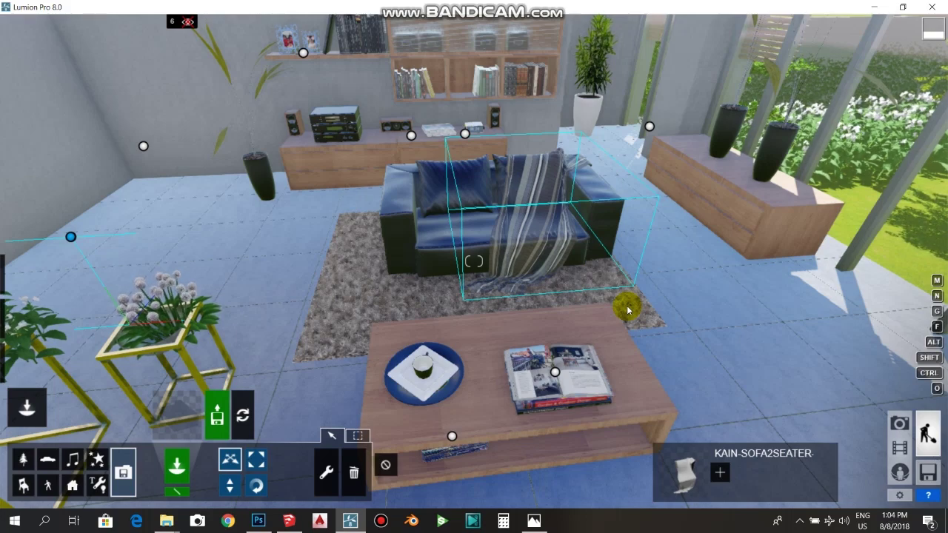
right_drag(584, 280, 531, 166)
key(s)
right_drag(583, 277, 578, 300)
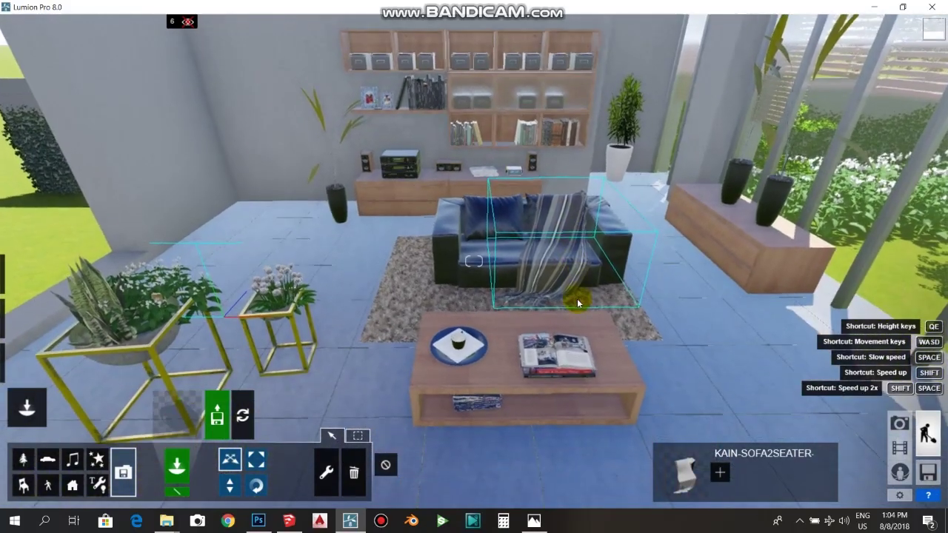
right_drag(680, 335, 682, 309)
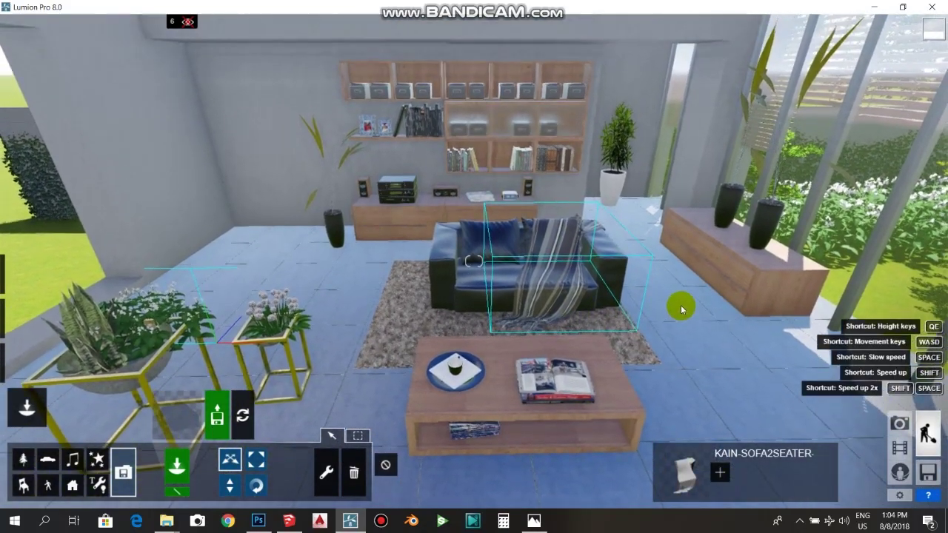
click(900, 424)
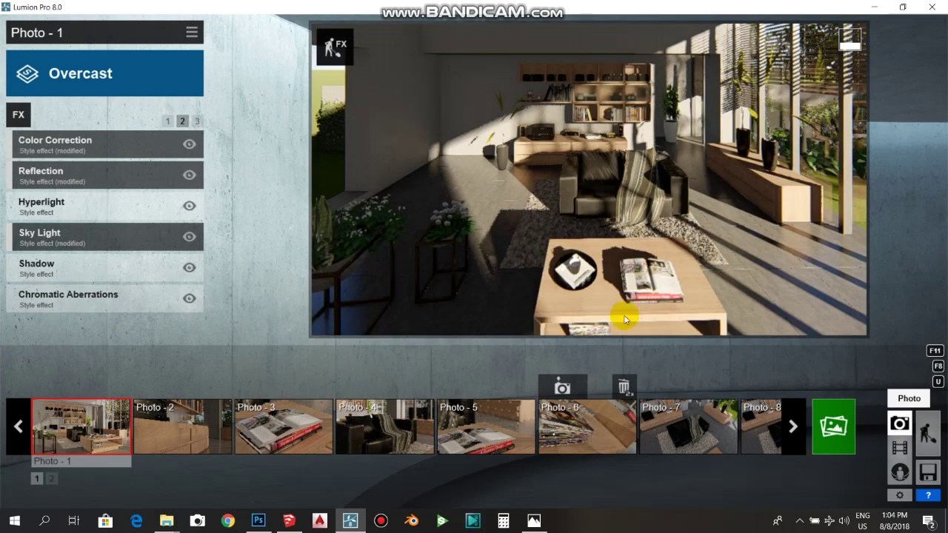
click(101, 422)
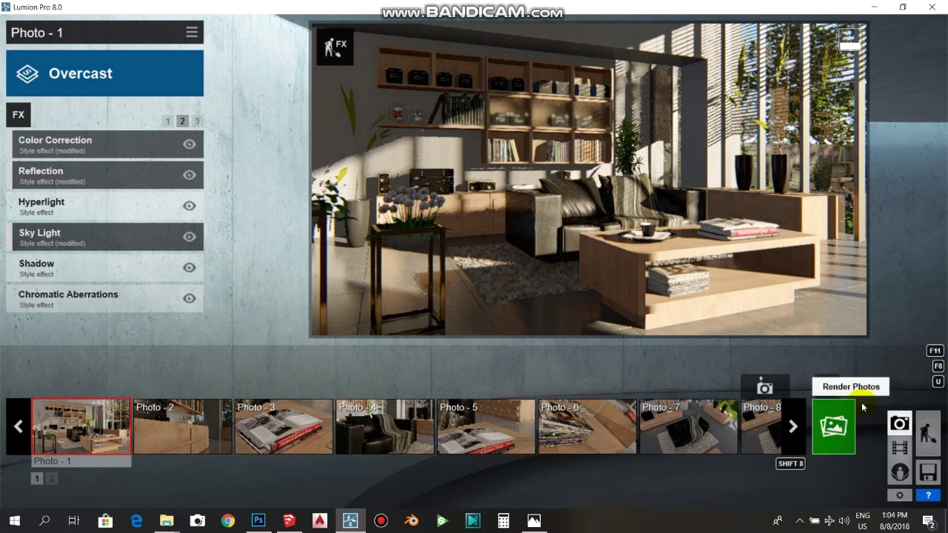
Render the current shot at Desktop size 1920x1080 and save it as a JPG named t2.
click(835, 430)
click(360, 437)
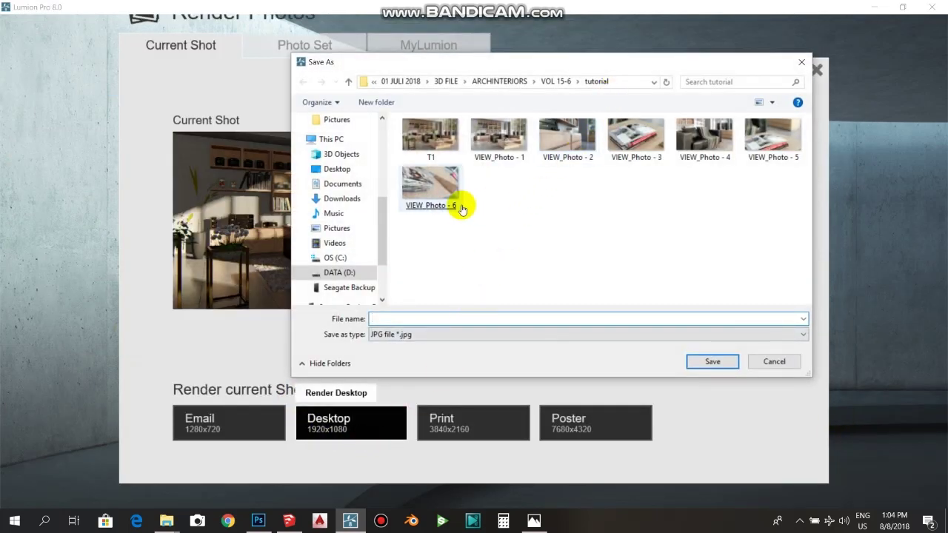
text(t2)
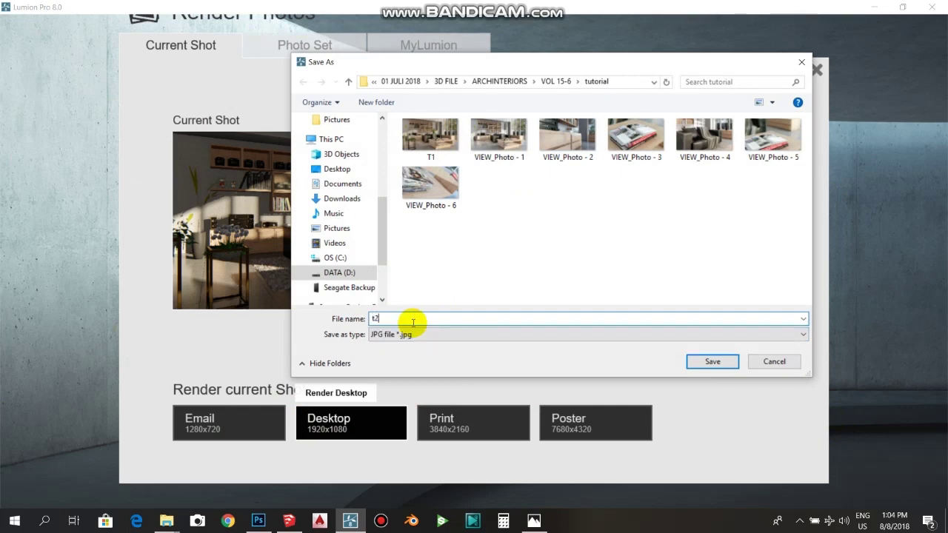
key(Return)
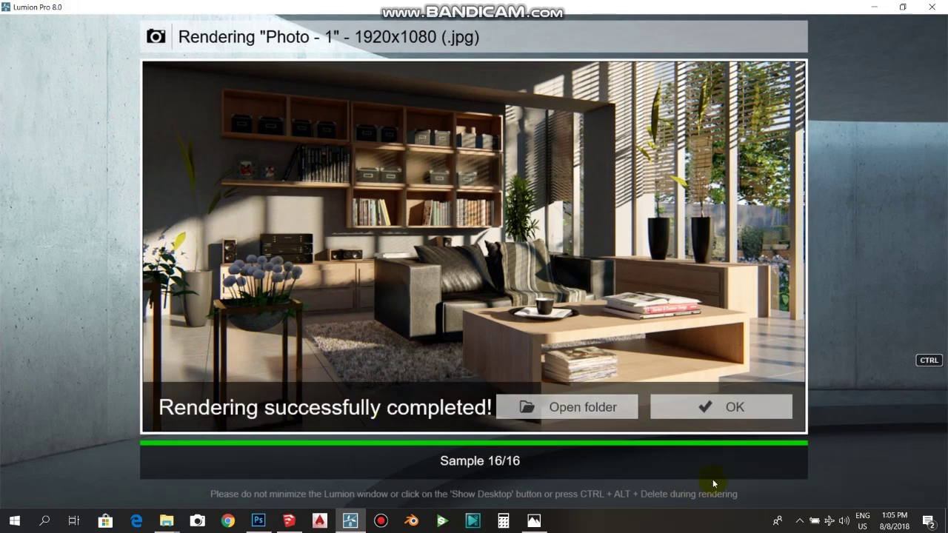
Open the rendered t2 image from its output folder, review it, and return to Lumion.
click(586, 404)
double_click(611, 85)
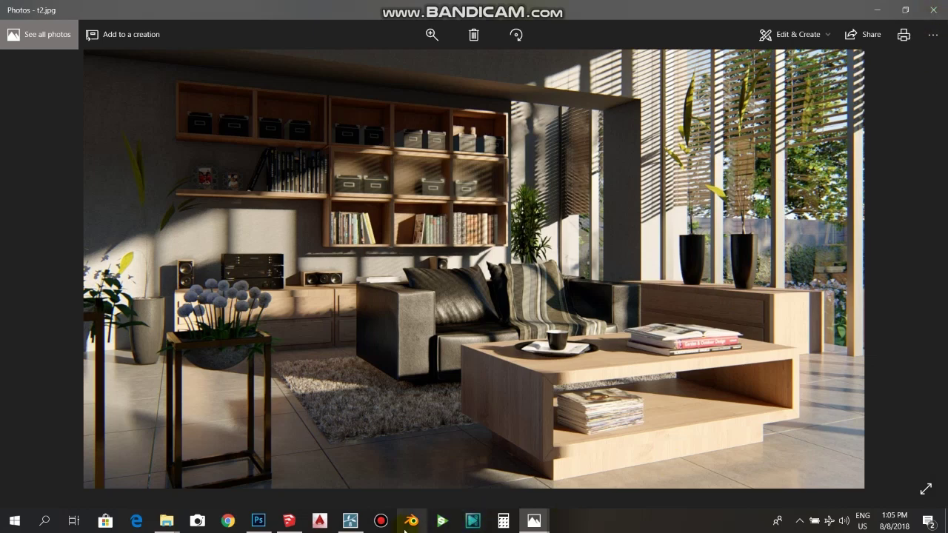
click(350, 521)
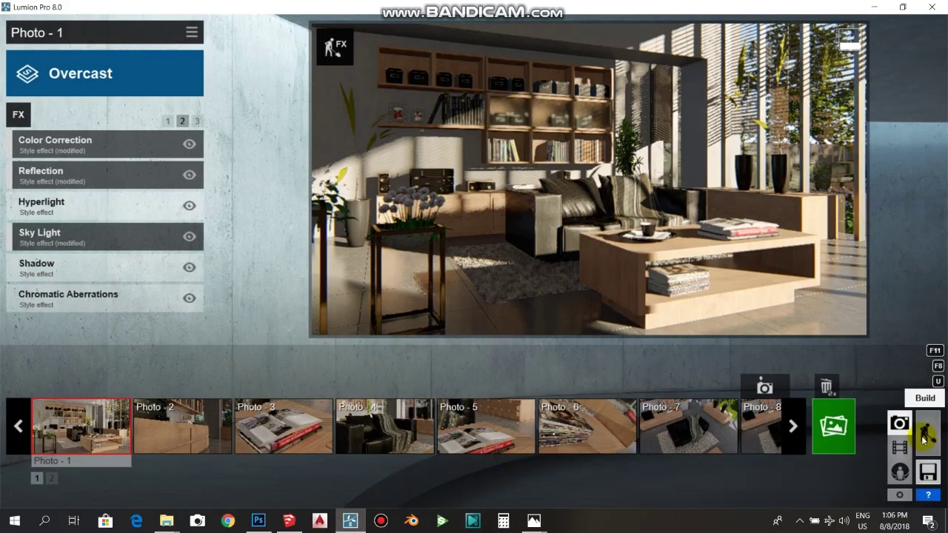
Return to Build mode and toggle the visibility of layer 4.
click(925, 437)
key(s)
right_drag(492, 386, 510, 360)
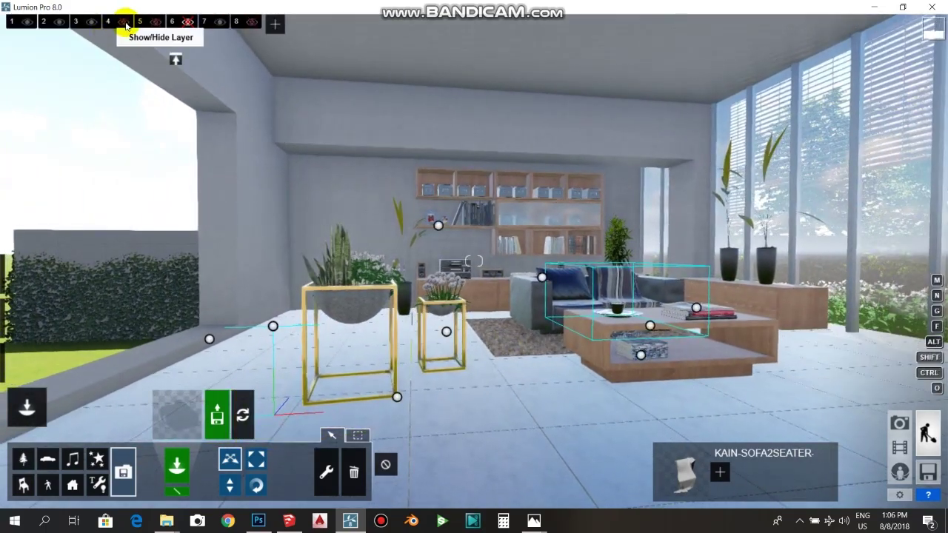
click(125, 23)
Clear the throw's selection and bring up the lights and special objects to examine those placed near the window.
key(w)
key(w)
key(d)
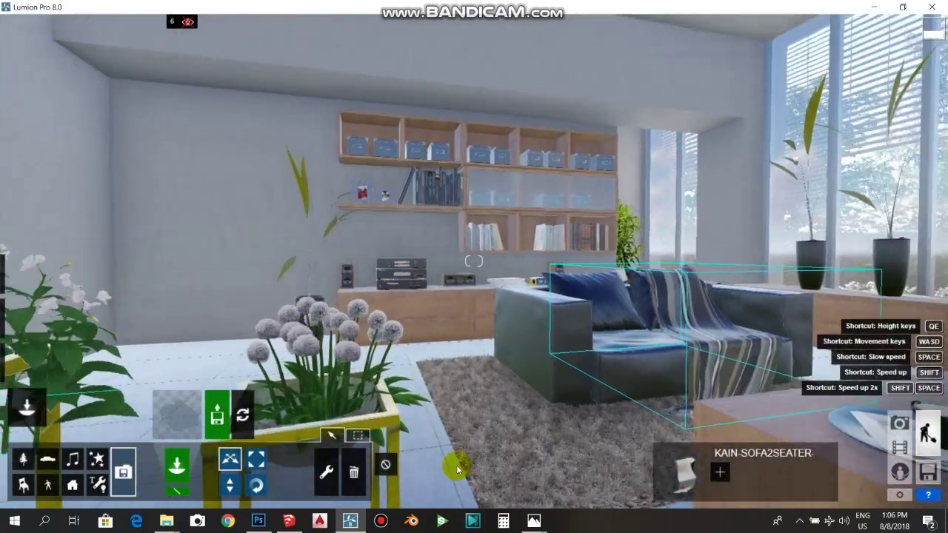
click(385, 465)
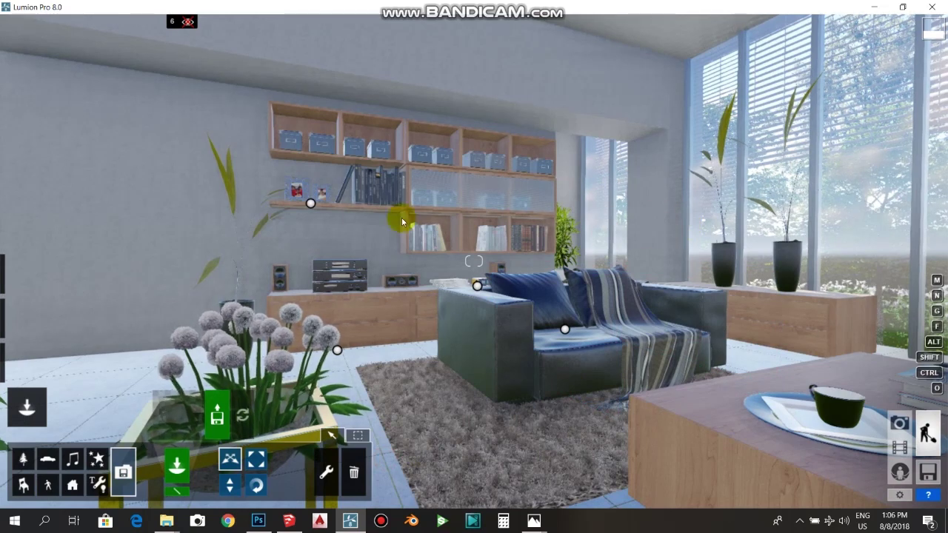
click(103, 487)
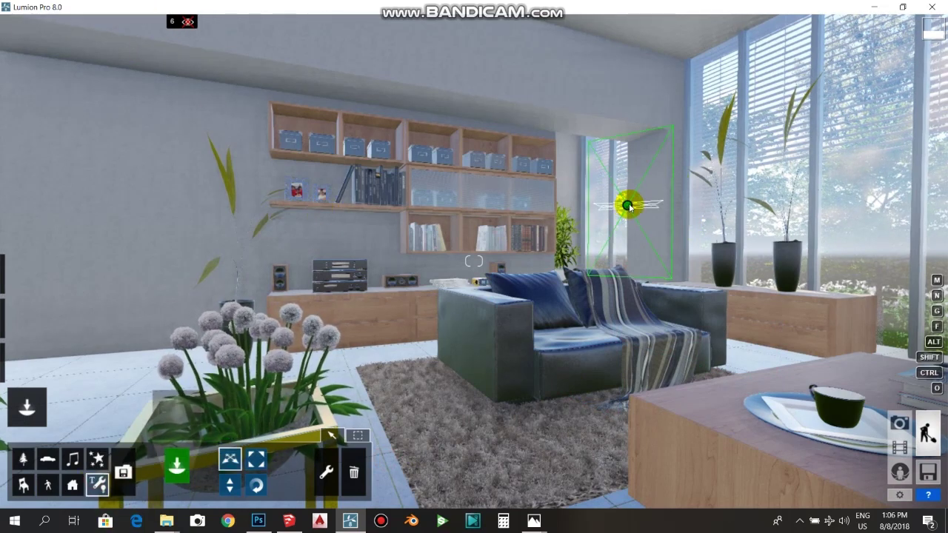
Select the area light in the window recess and examine its brightness and size properties and its placement from outside.
click(629, 207)
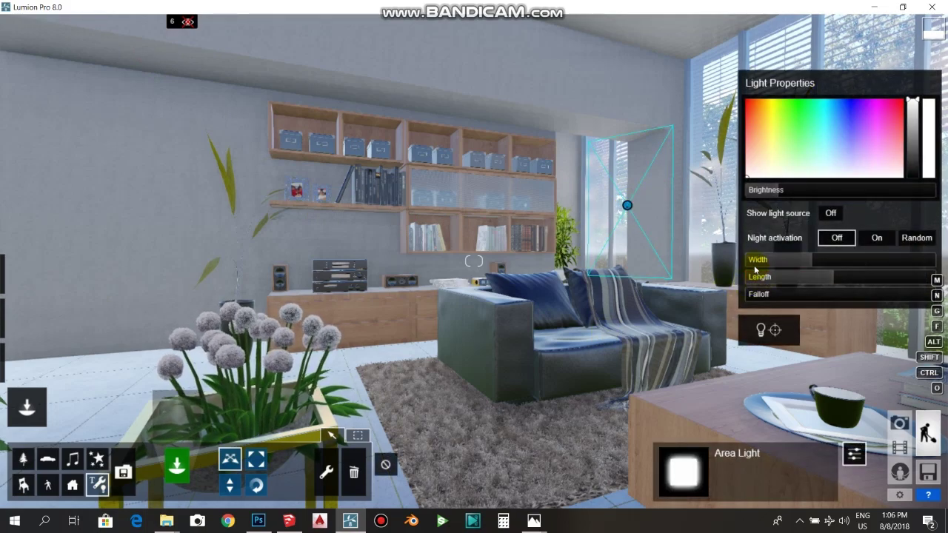
key(d)
key(s)
right_drag(654, 238, 605, 264)
key(d)
key(q)
key(q)
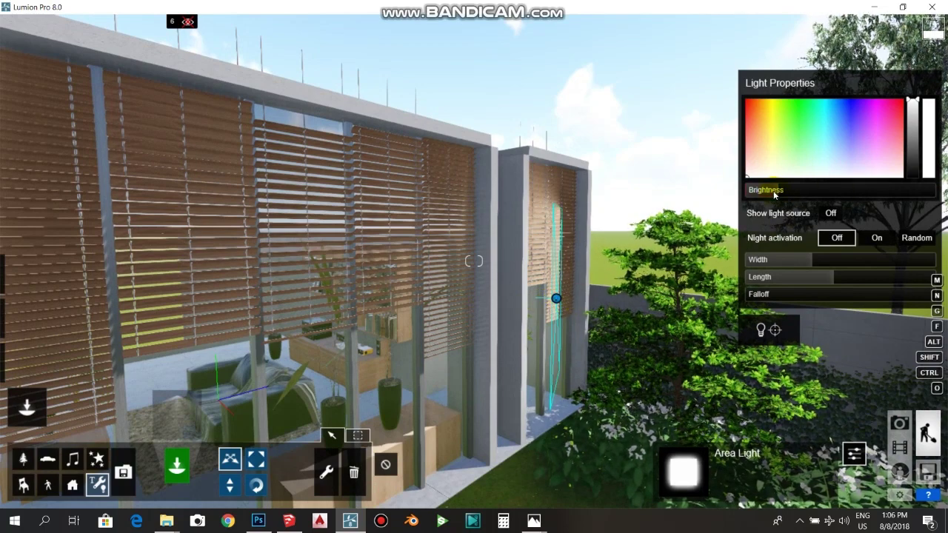
mouse_move(783, 194)
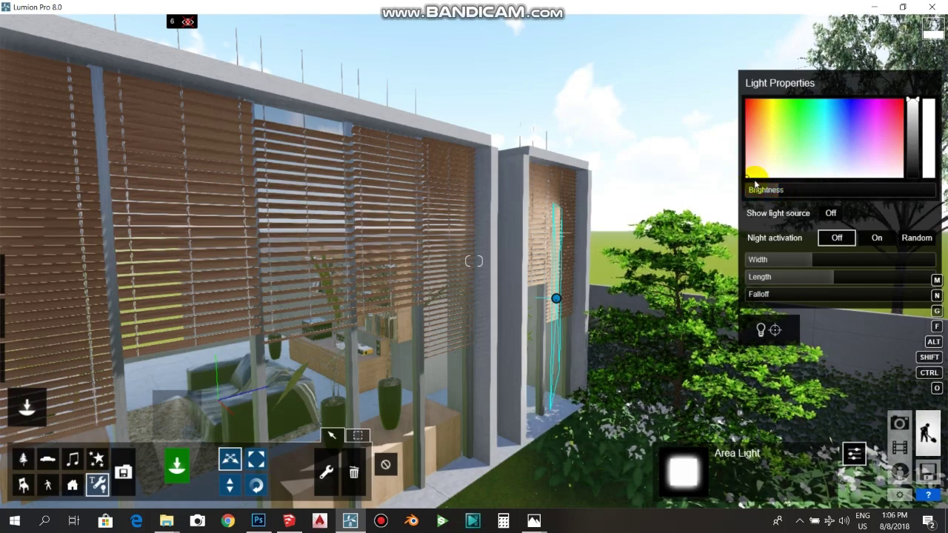
mouse_move(637, 304)
right_down()
mouse_move(598, 312)
mouse_move(630, 304)
right_up()
key(w)
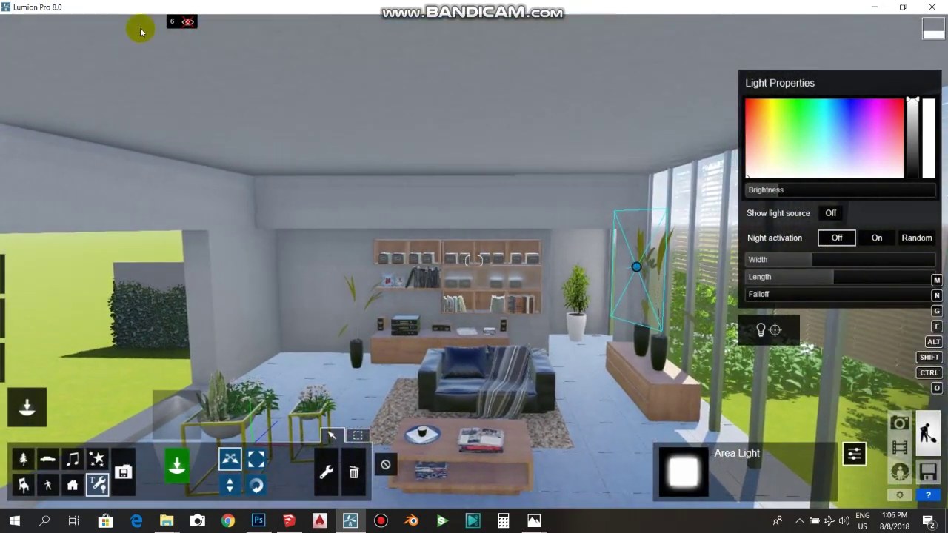
Examine the area light outside the side wall opening and check the brightness of the selected window light.
mouse_move(146, 37)
right_drag(402, 348, 268, 295)
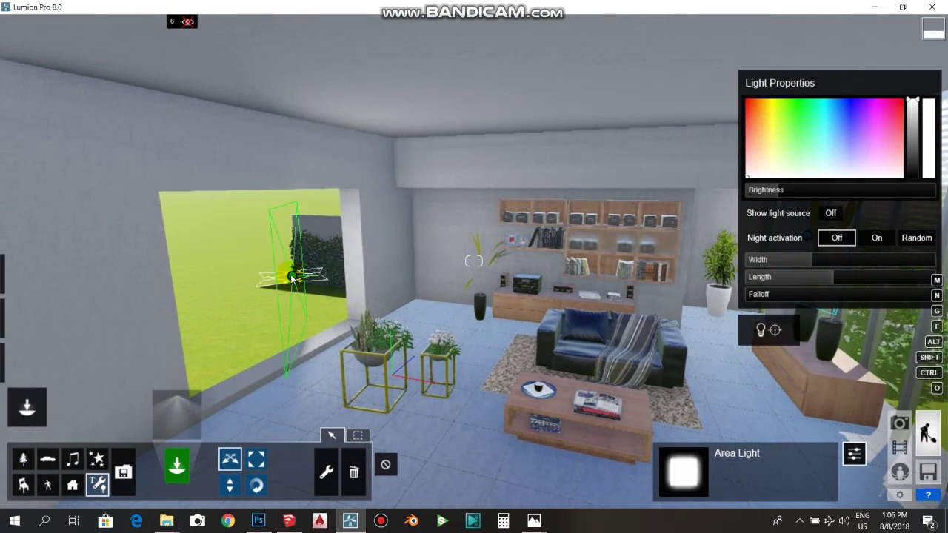
right_drag(411, 407, 235, 361)
key(w)
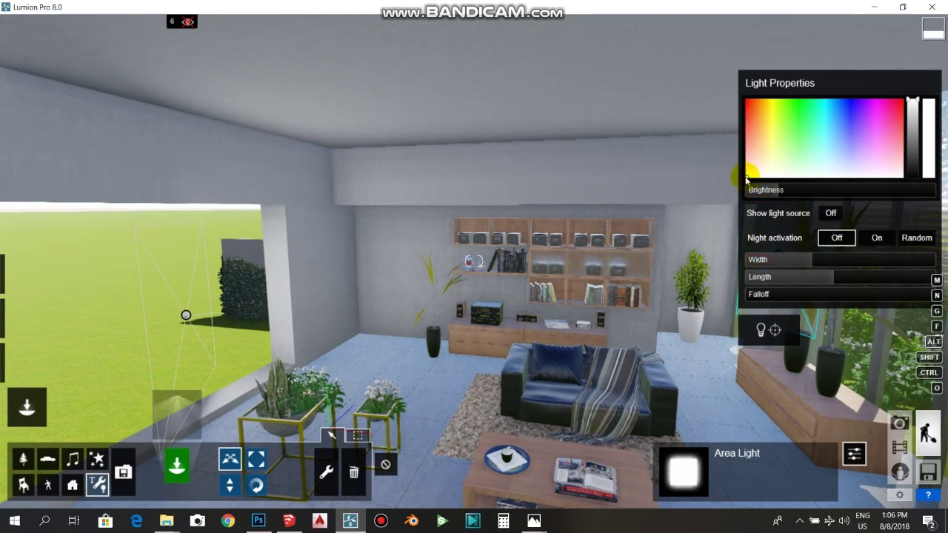
click(785, 191)
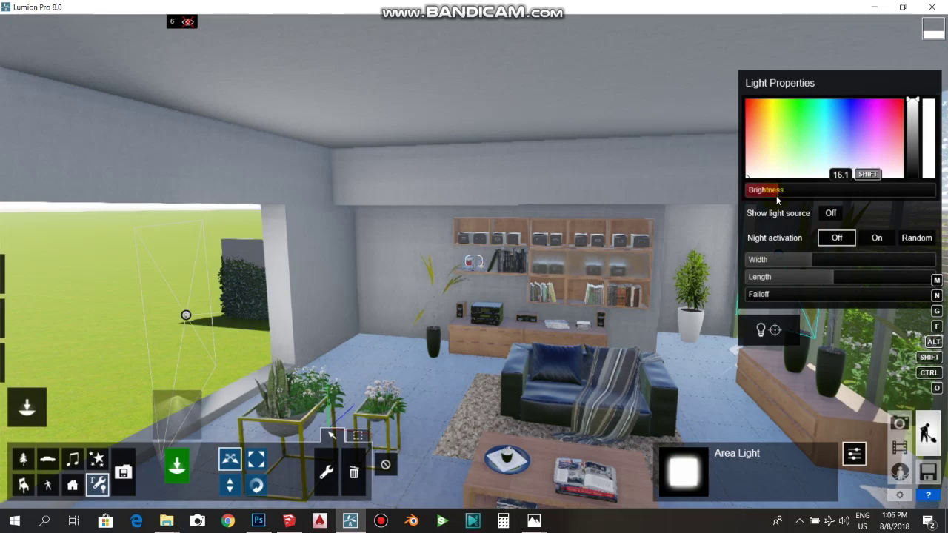
right_drag(580, 292, 589, 296)
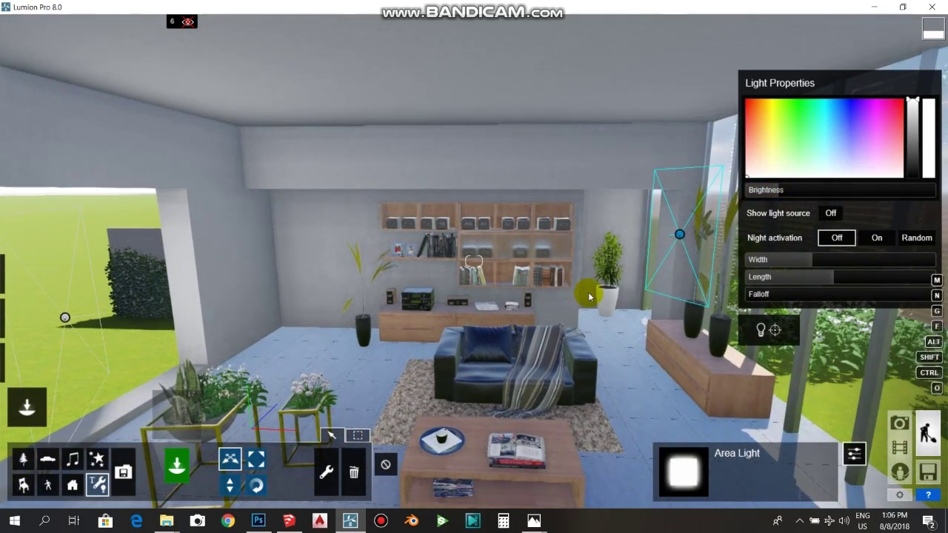
key(e)
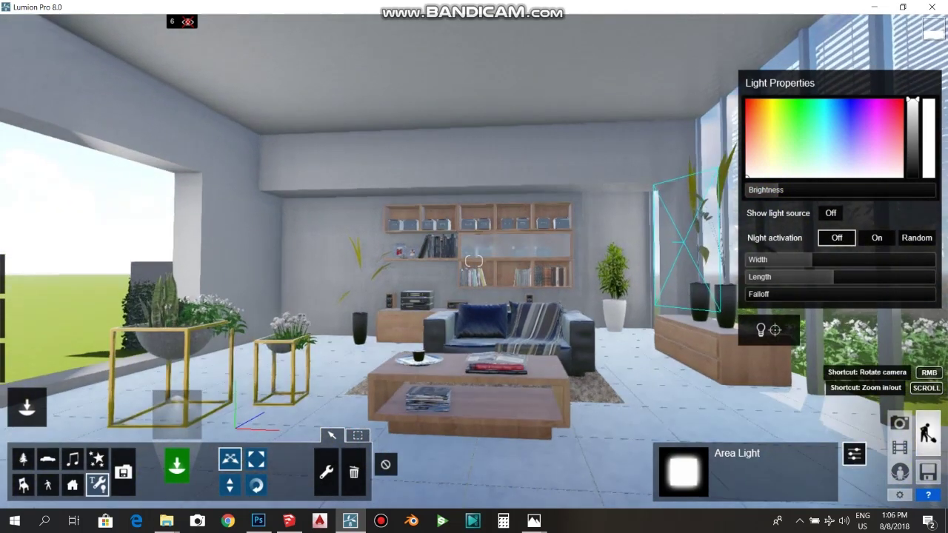
mouse_move(581, 358)
right_down()
mouse_move(643, 362)
mouse_move(599, 357)
right_up()
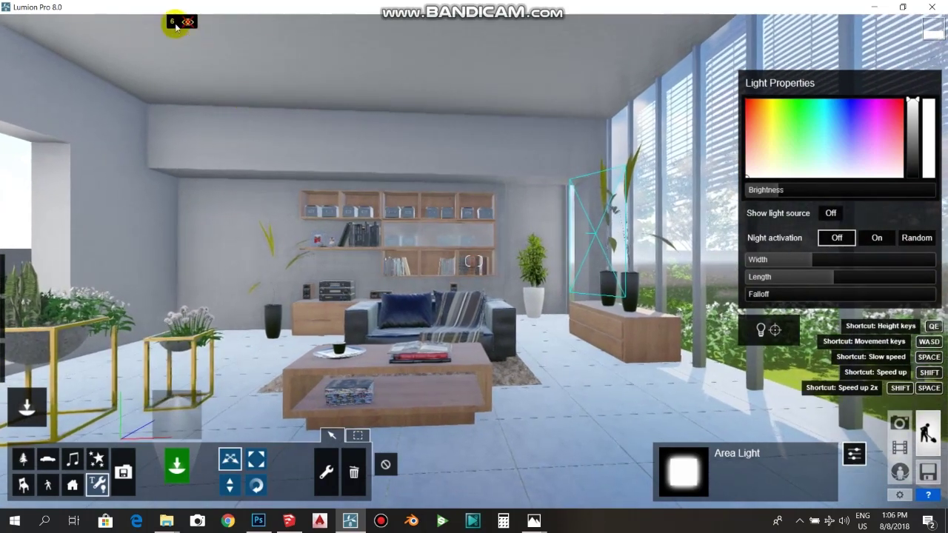
Show layer 6 and select the area light outside the long glass wall to examine its properties and placement.
click(187, 22)
right_drag(446, 302, 659, 210)
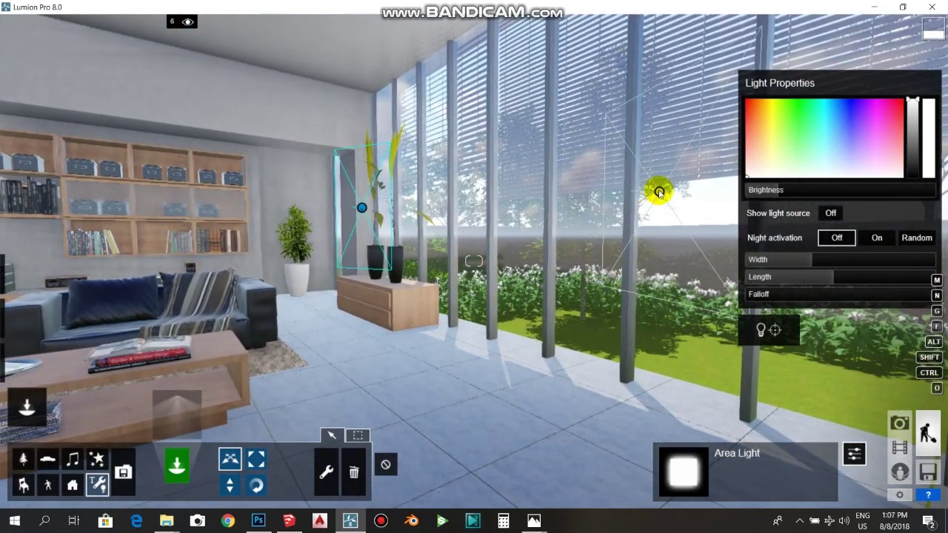
click(659, 192)
key(d)
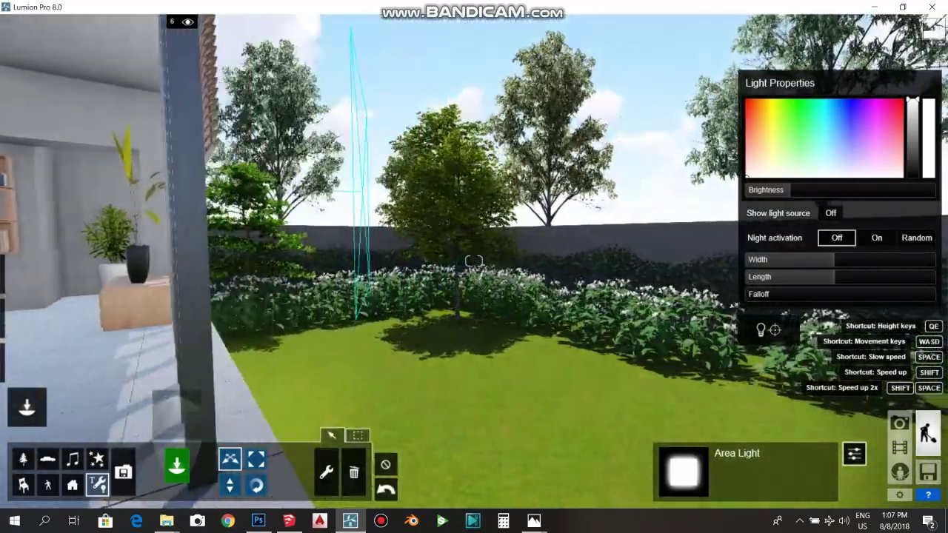
key(d)
right_drag(474, 301, 493, 280)
key(a)
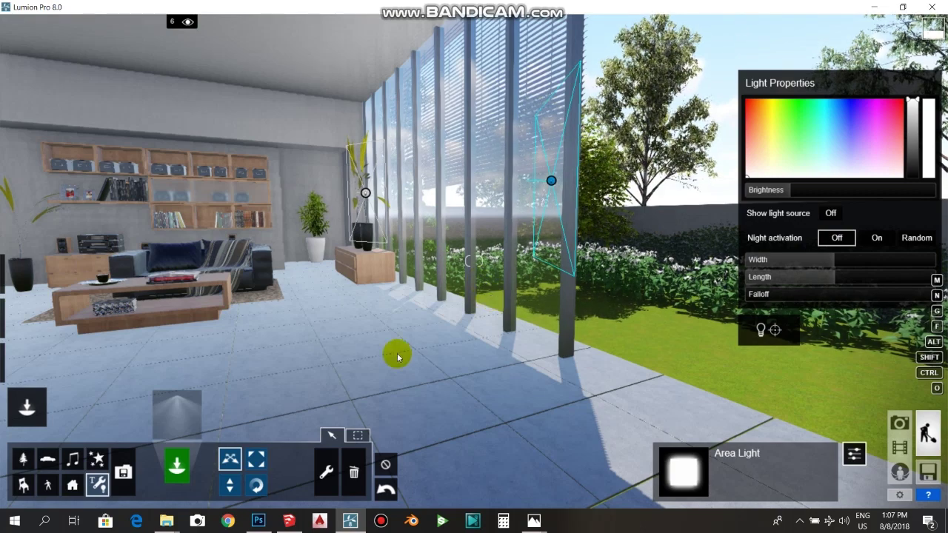
Switch to Photo mode with the Photo 1 view and review the Sun effect's settings on the first effects page.
click(898, 423)
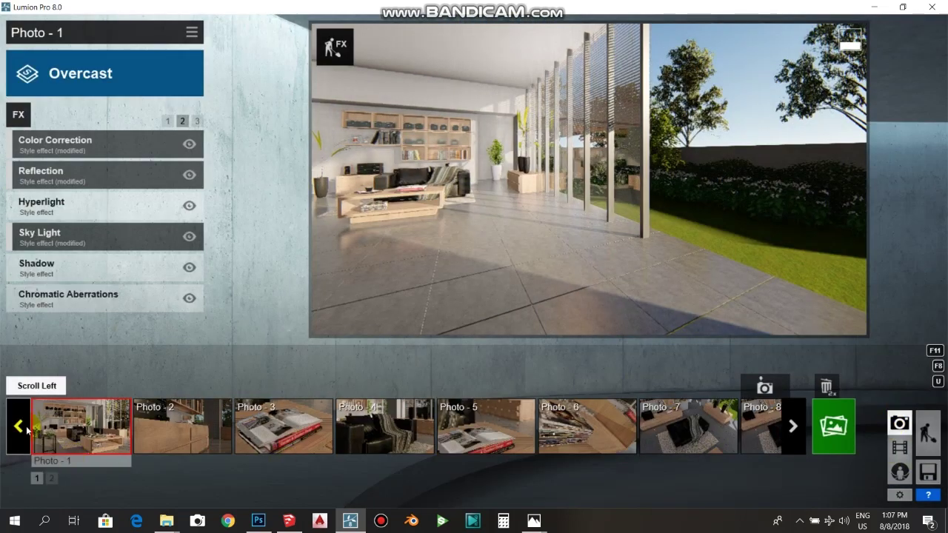
click(57, 387)
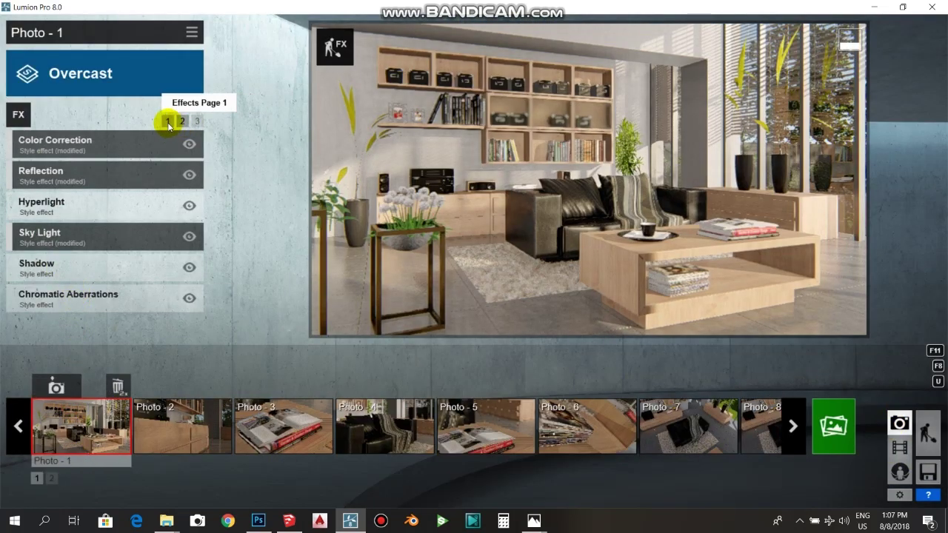
click(169, 125)
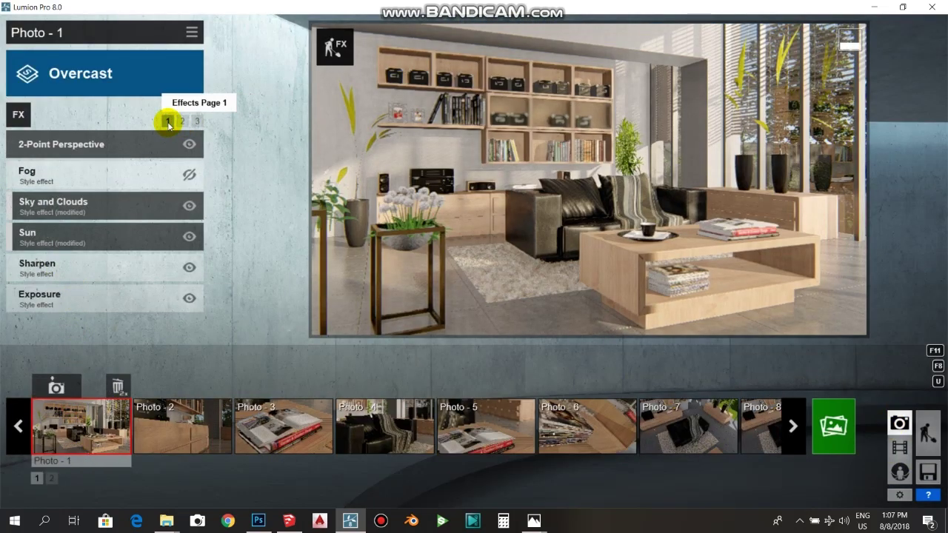
click(52, 233)
mouse_move(58, 205)
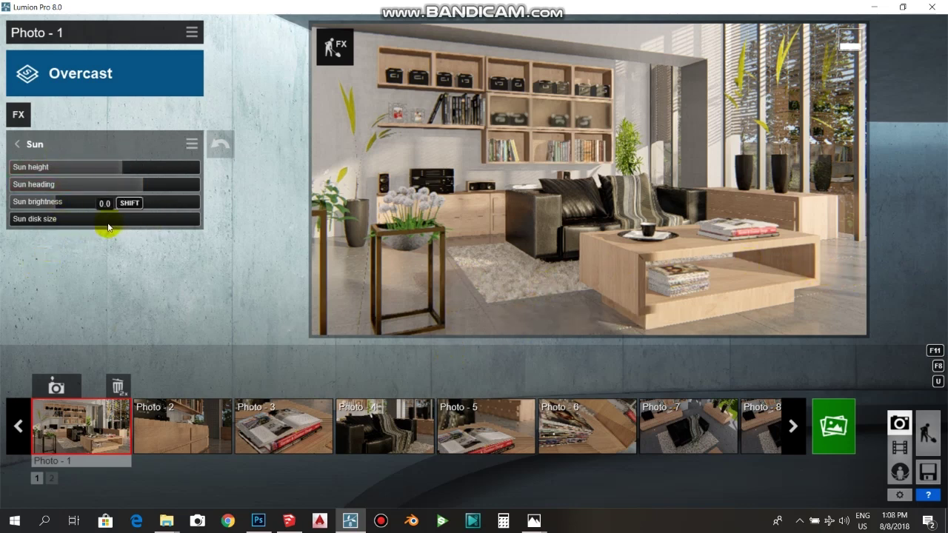
click(16, 146)
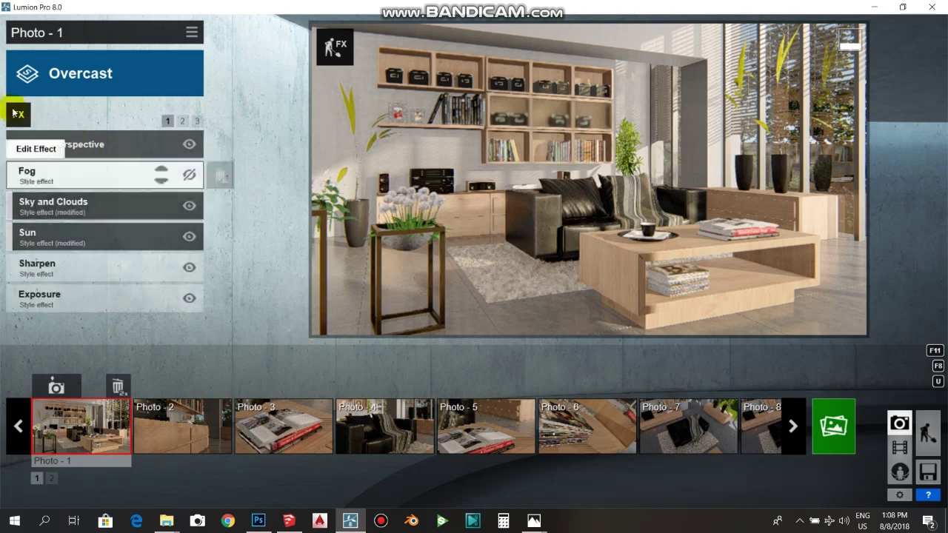
mouse_move(159, 274)
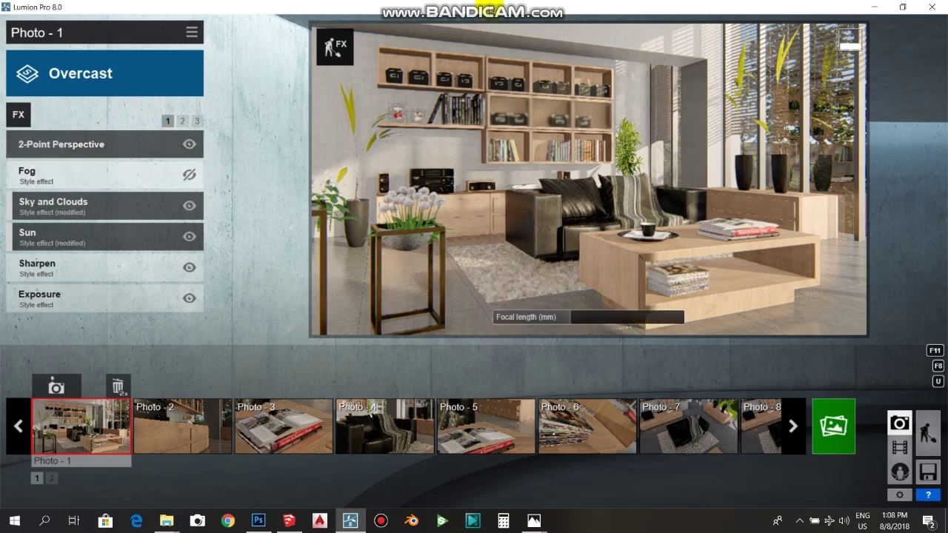
Turn the 2-Point Perspective effect off and back on in Photo 1 to compare the vertical lines.
click(189, 145)
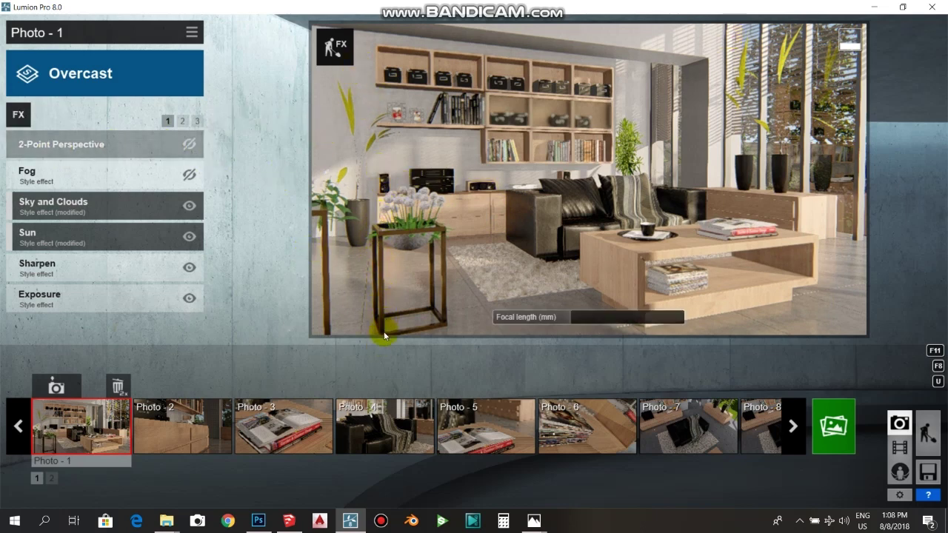
mouse_move(384, 393)
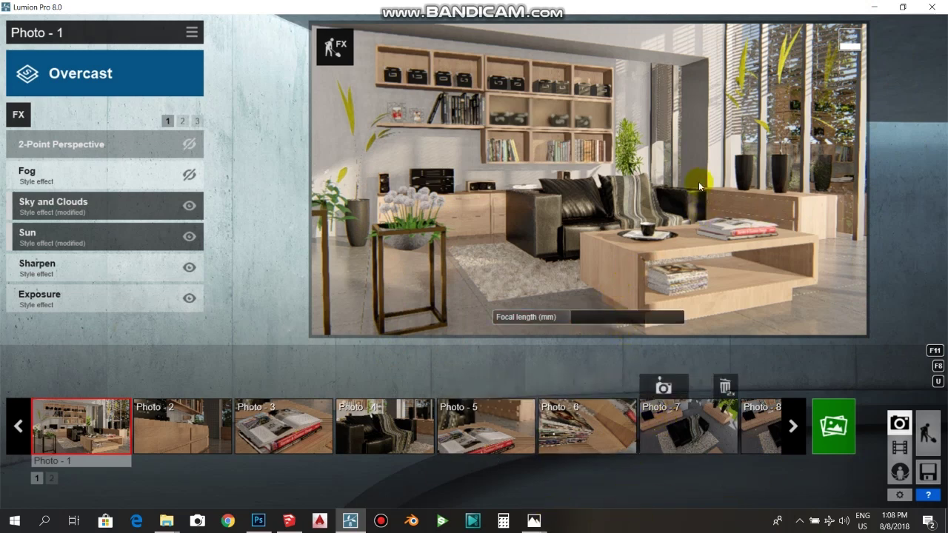
click(190, 145)
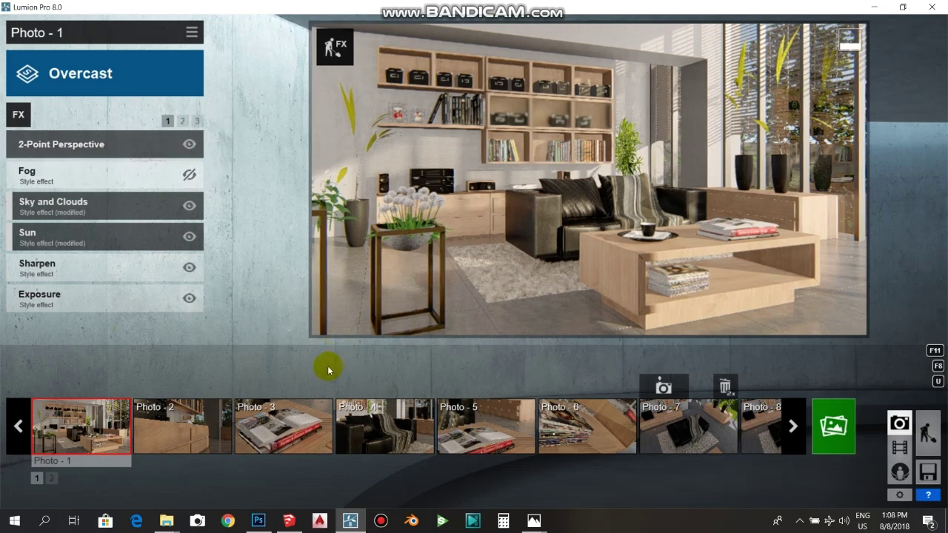
Open Photo 7 and turn its 2-Point Perspective effect on and off again to compare the high-angle sofa view.
mouse_move(496, 293)
click(688, 429)
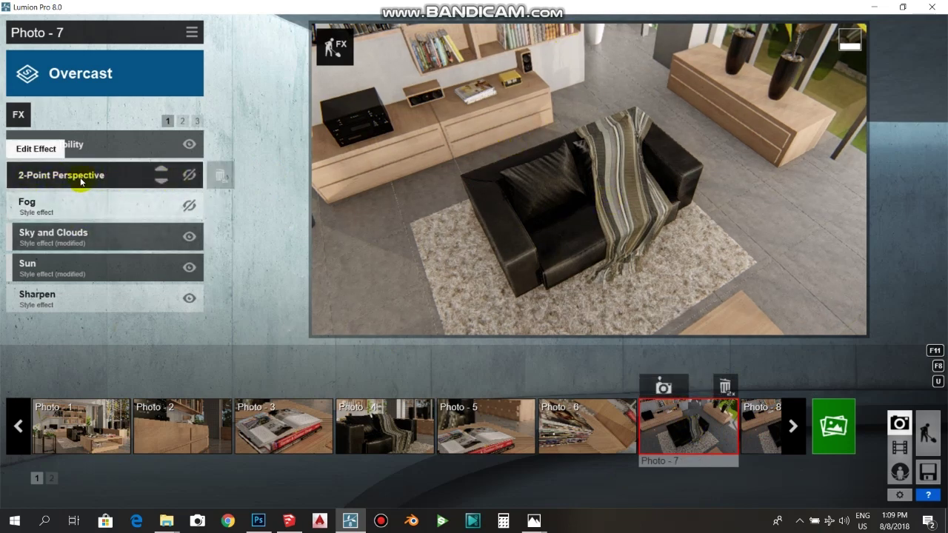
click(191, 177)
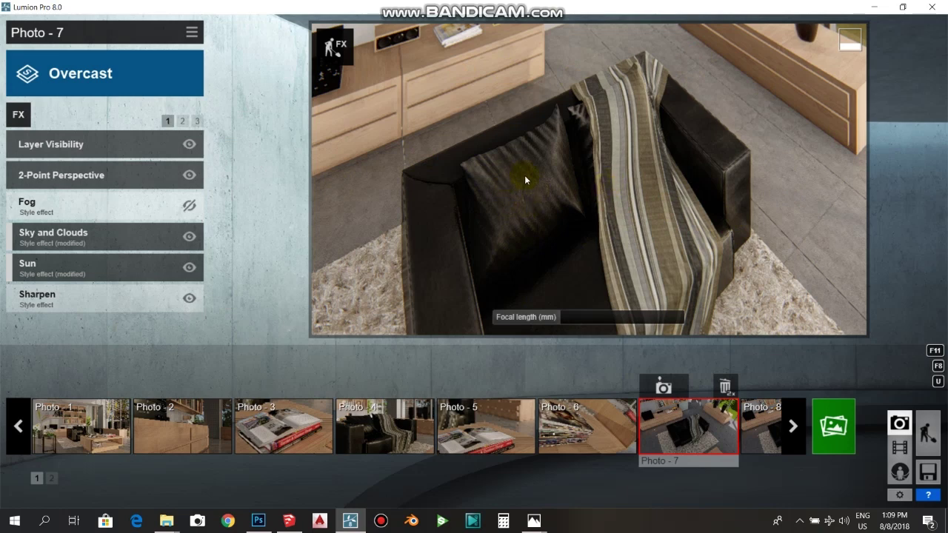
click(188, 177)
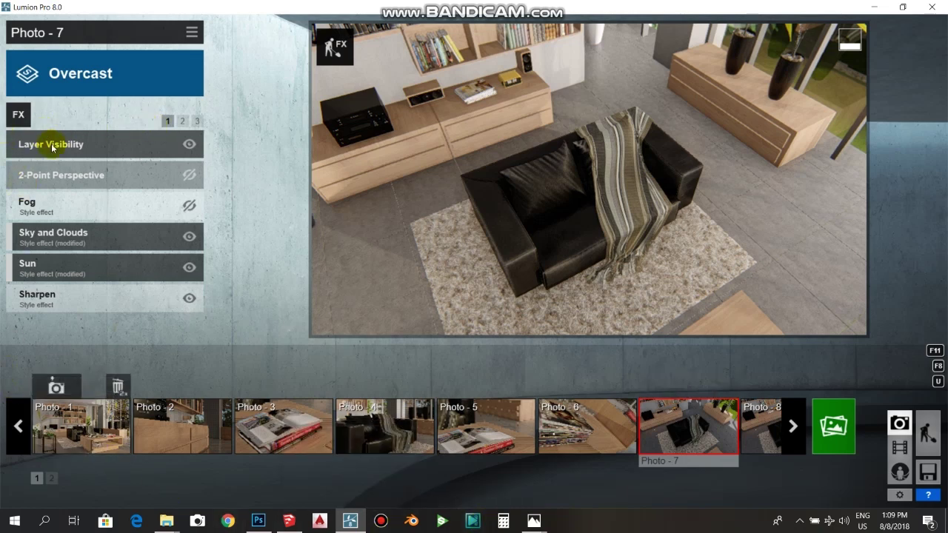
Return to Photo 1 and review the settings of its Sky and Clouds and Sun effects.
click(87, 423)
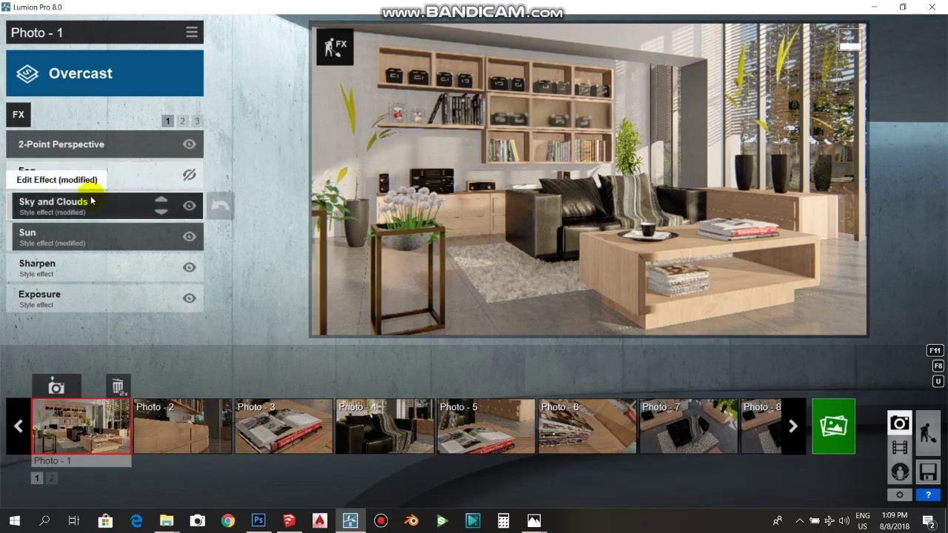
click(30, 205)
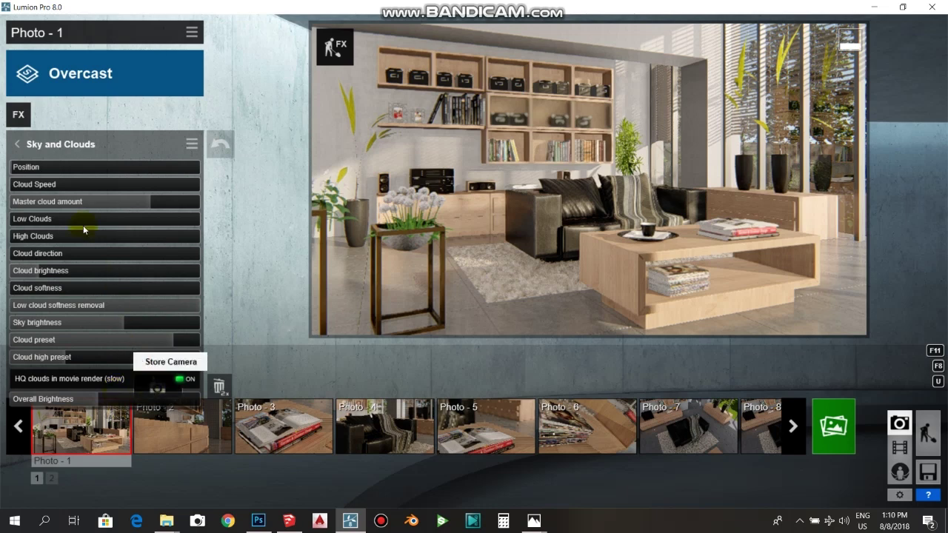
click(14, 144)
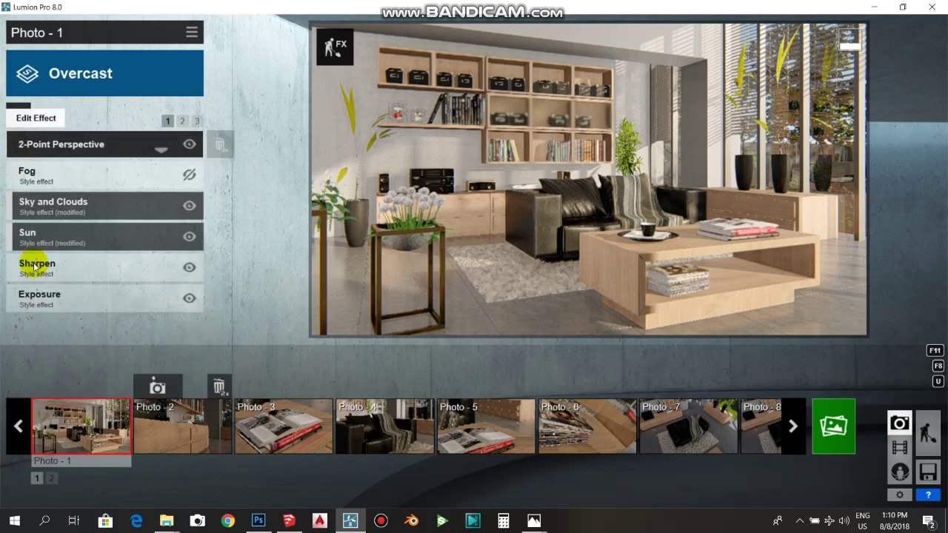
click(34, 237)
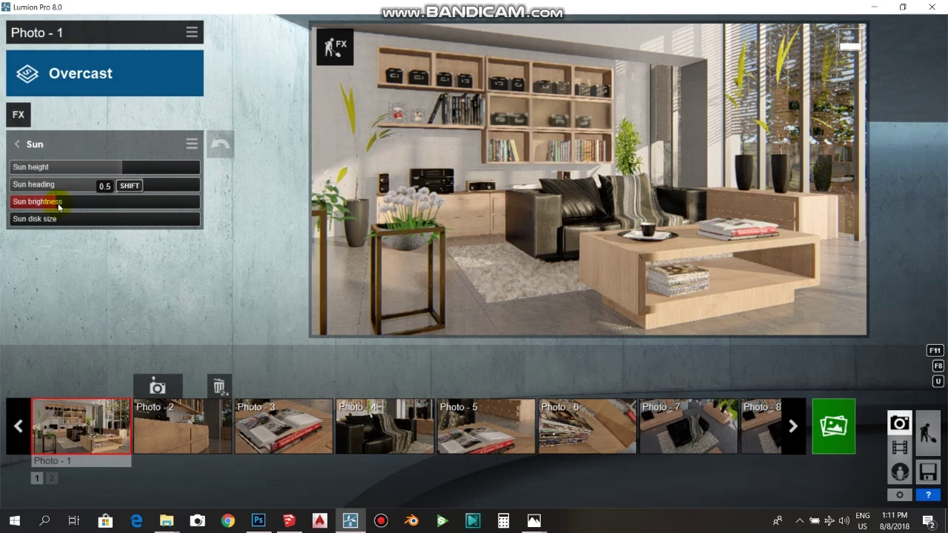
click(19, 145)
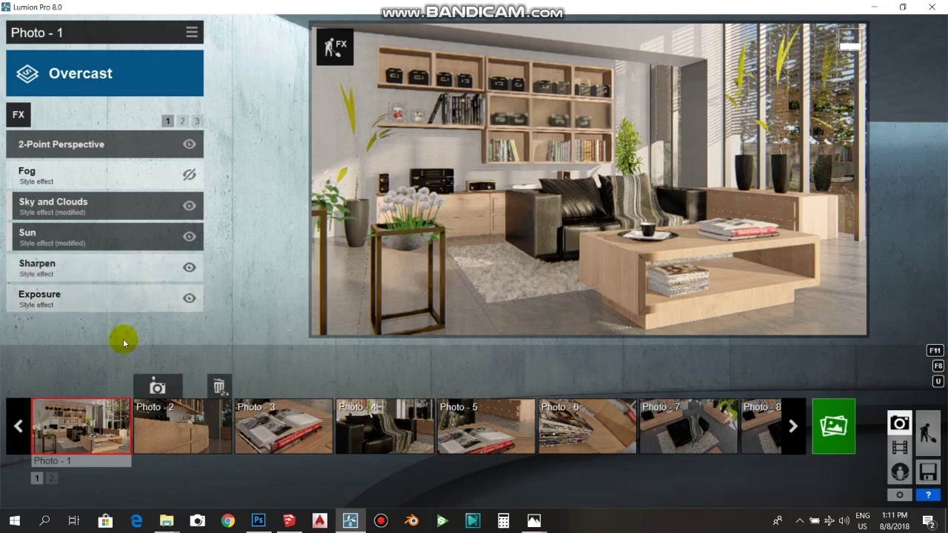
Review the Color Correction effect's settings on the second effects page of Photo 1.
click(181, 122)
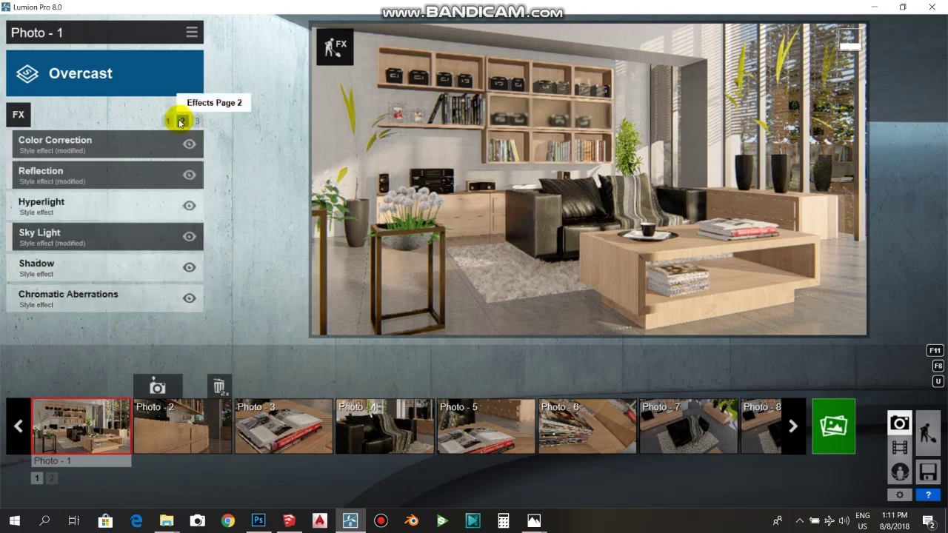
click(97, 145)
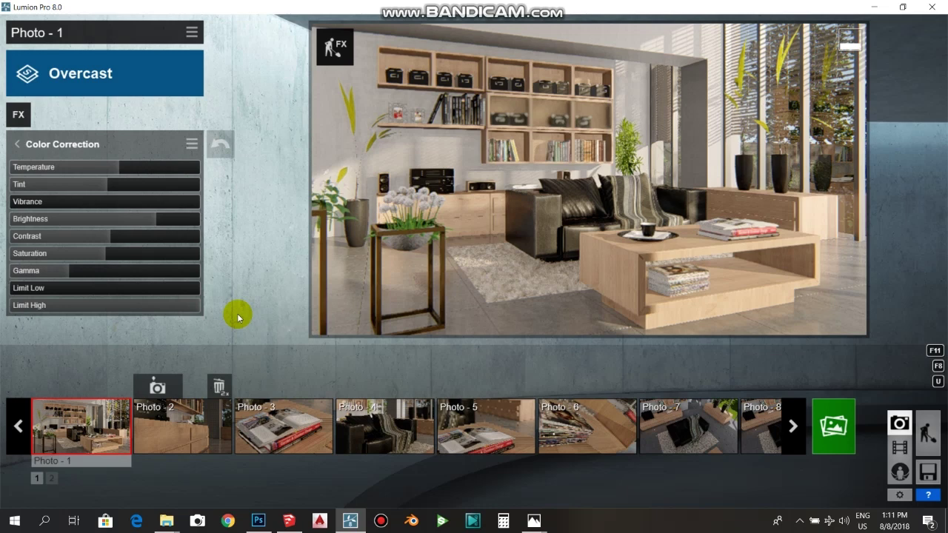
mouse_move(145, 191)
mouse_move(122, 167)
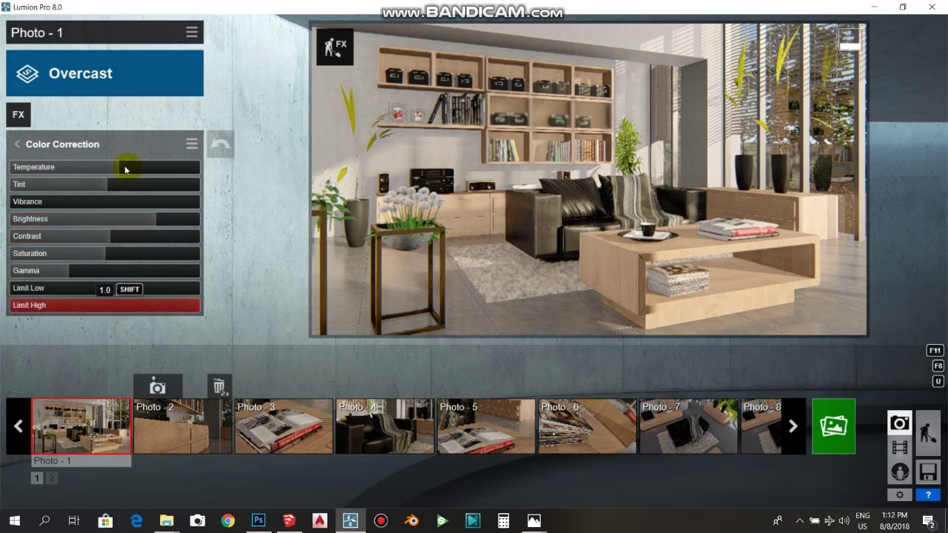
click(14, 148)
Review the Reflection effect's settings in Photo 1 and examine its three reflection planes.
click(36, 175)
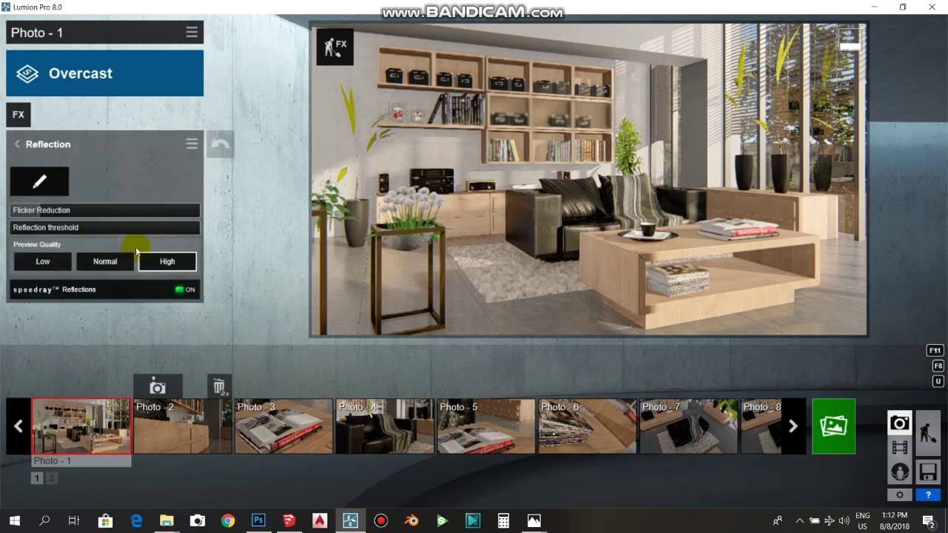
click(39, 182)
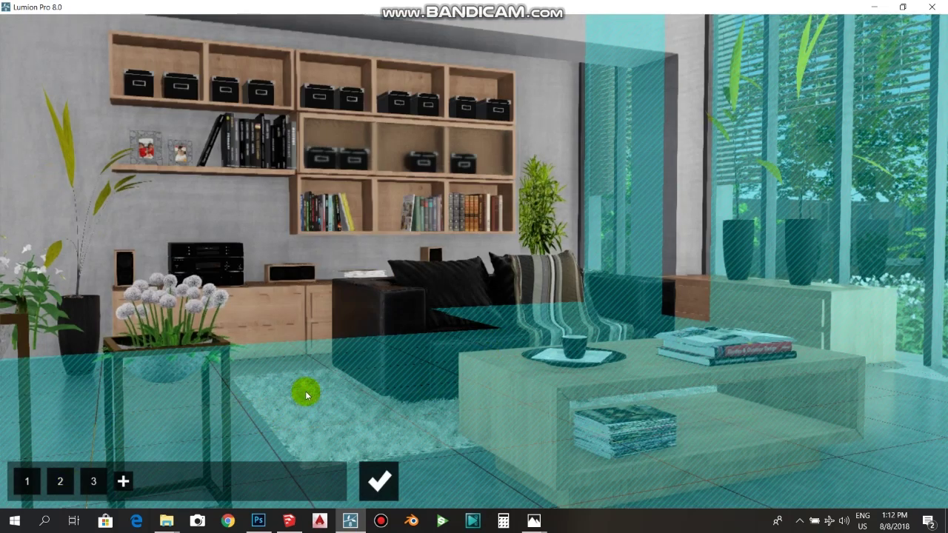
click(62, 484)
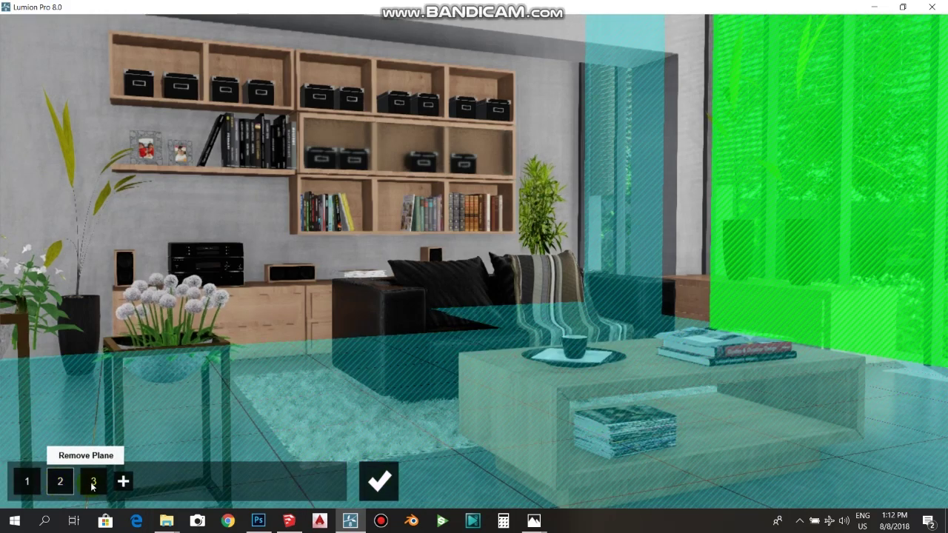
click(92, 484)
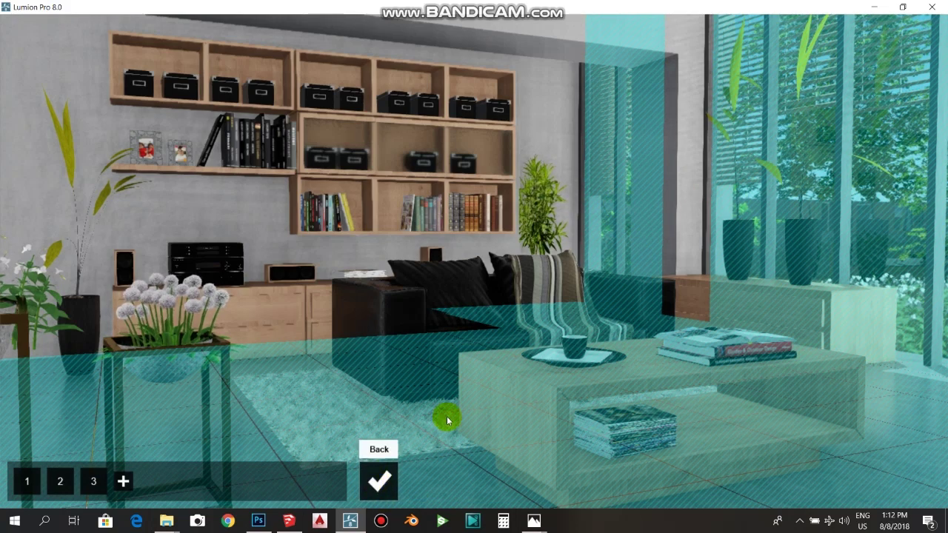
click(380, 483)
click(18, 141)
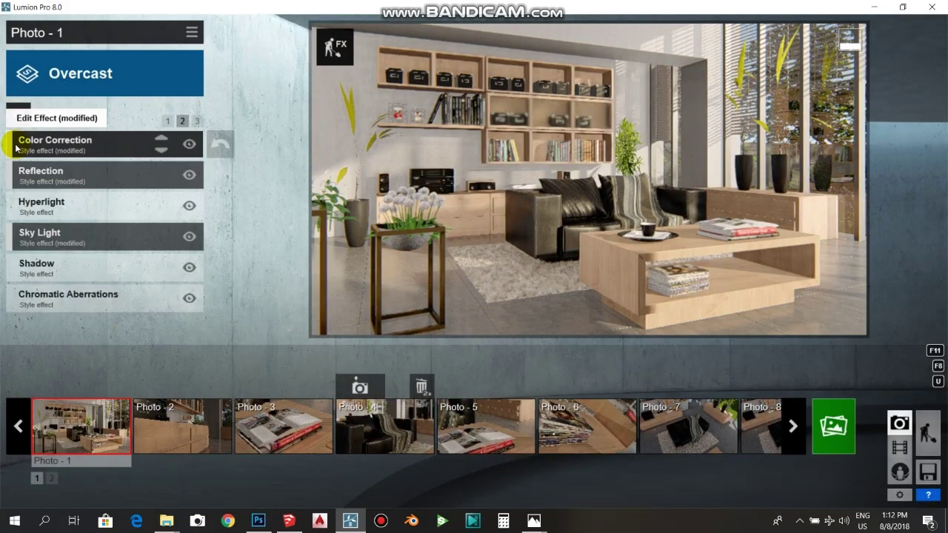
Review the Sky Light effect's settings and look through the three effects pages of Photo 1.
click(50, 242)
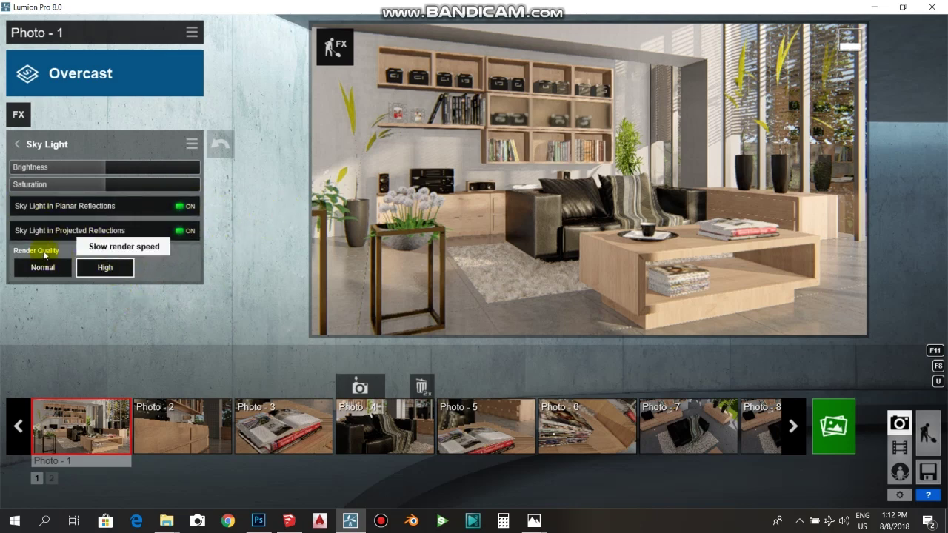
click(17, 144)
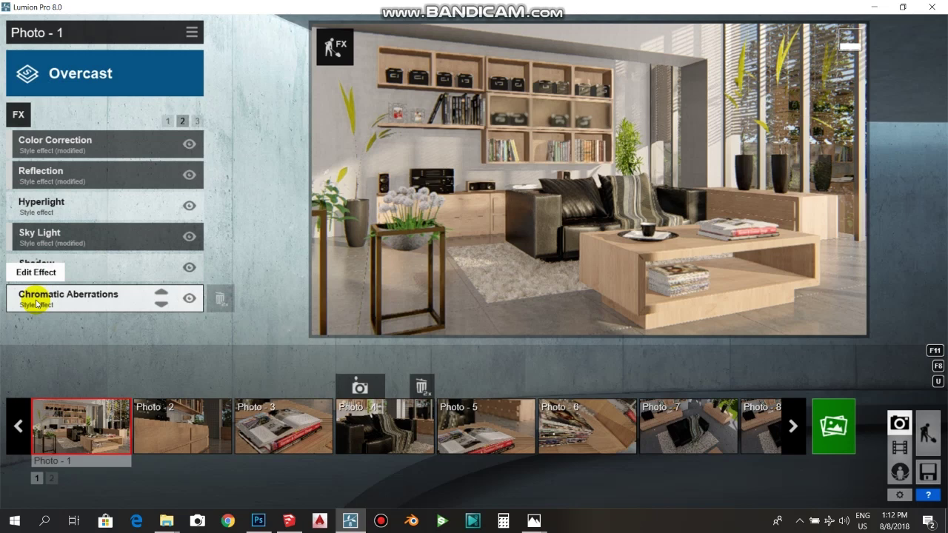
click(197, 121)
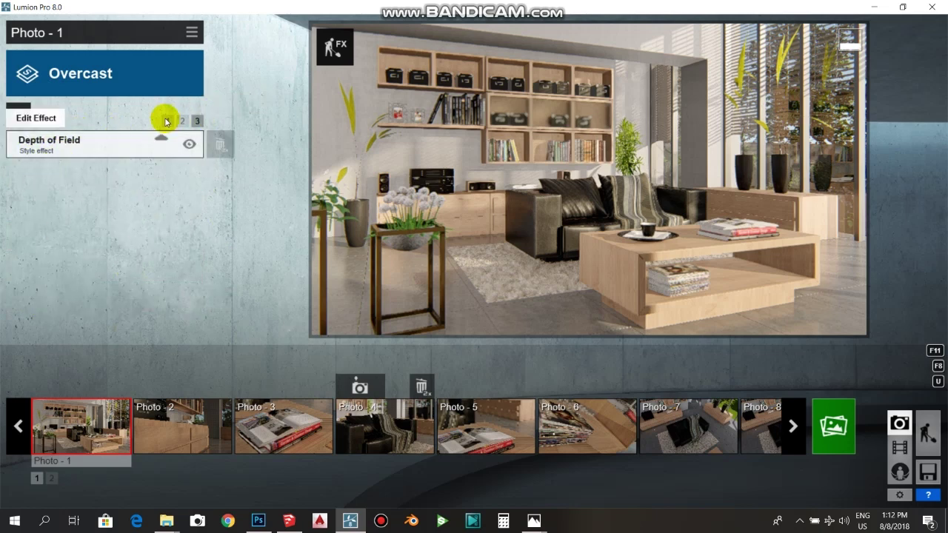
click(182, 122)
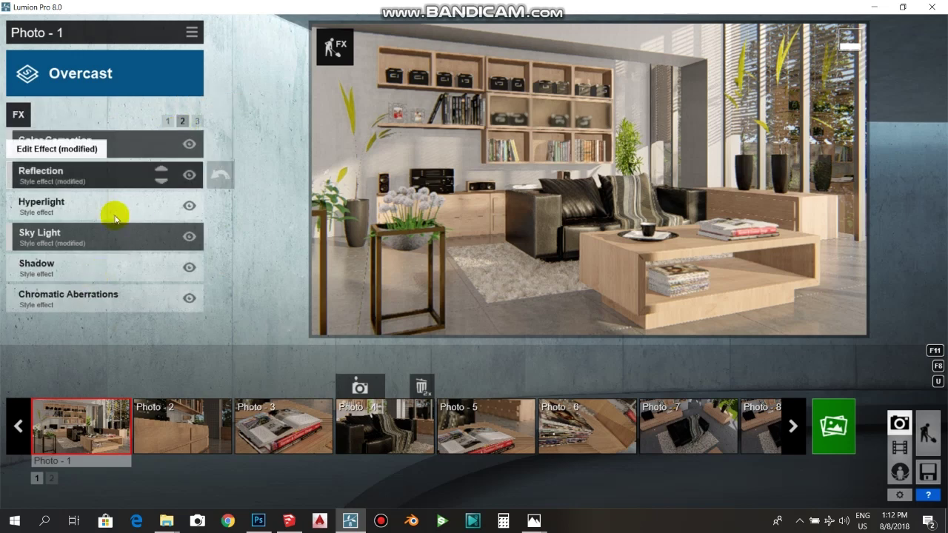
click(167, 122)
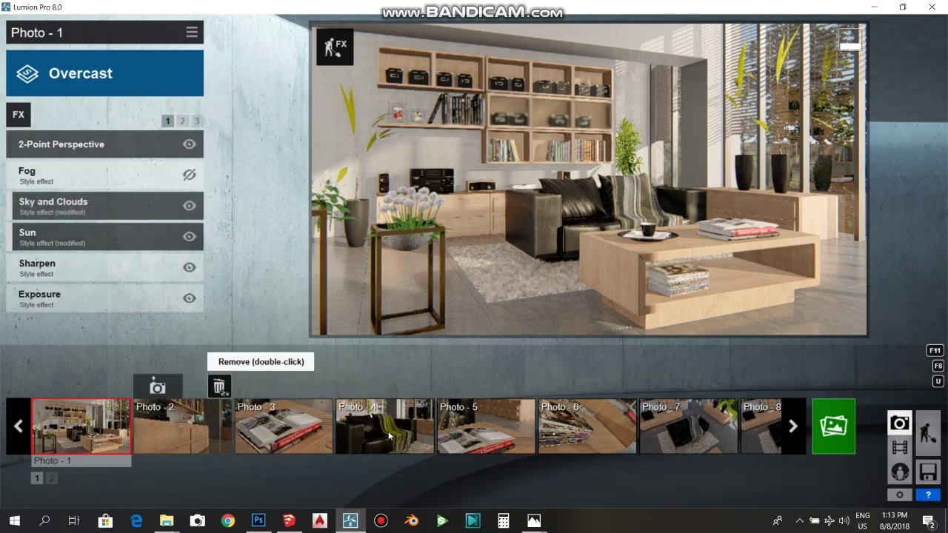
Render the current shot at Desktop size, 1920x1080, and save it as a JPG named t3.
click(832, 422)
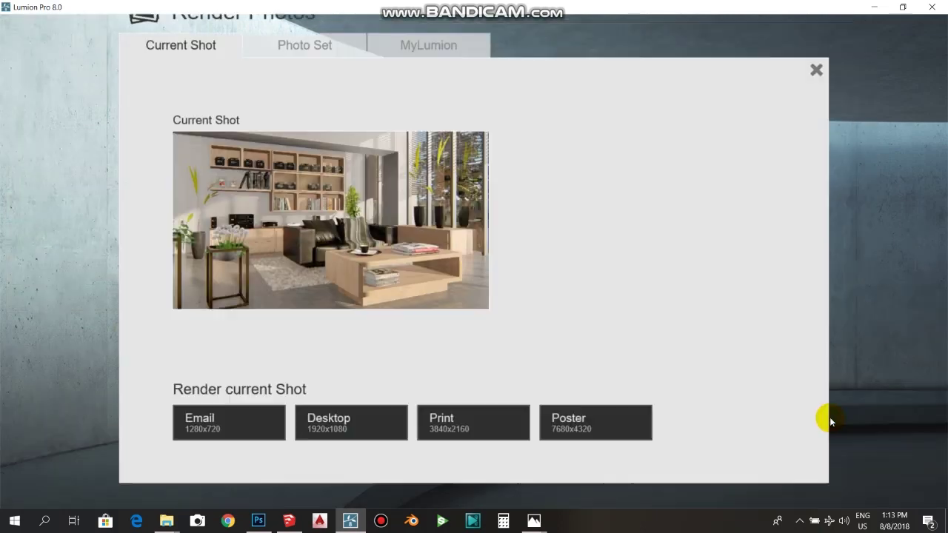
click(375, 424)
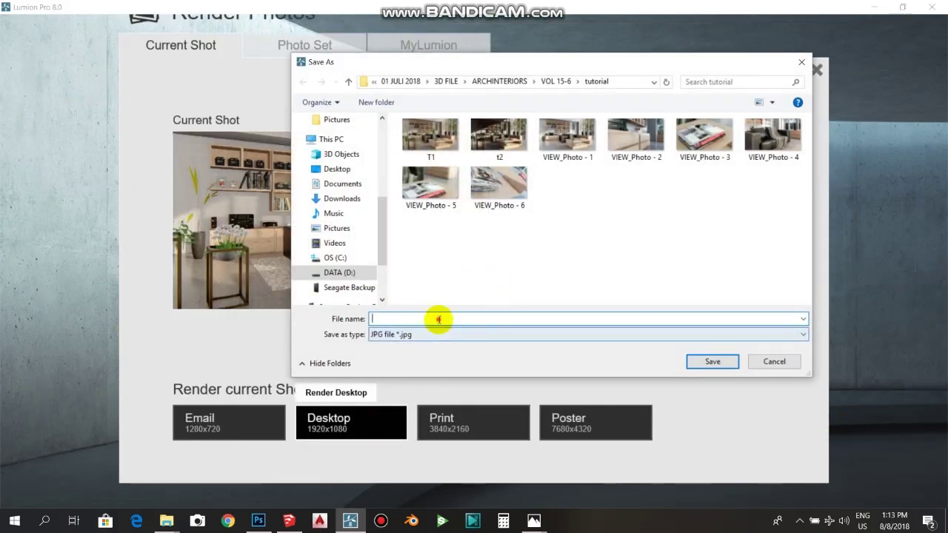
text(t3)
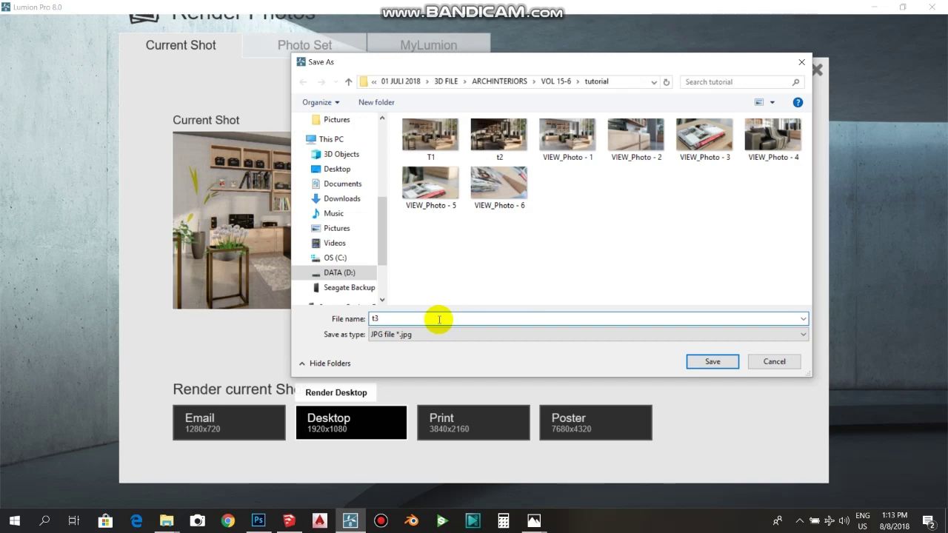
key(Return)
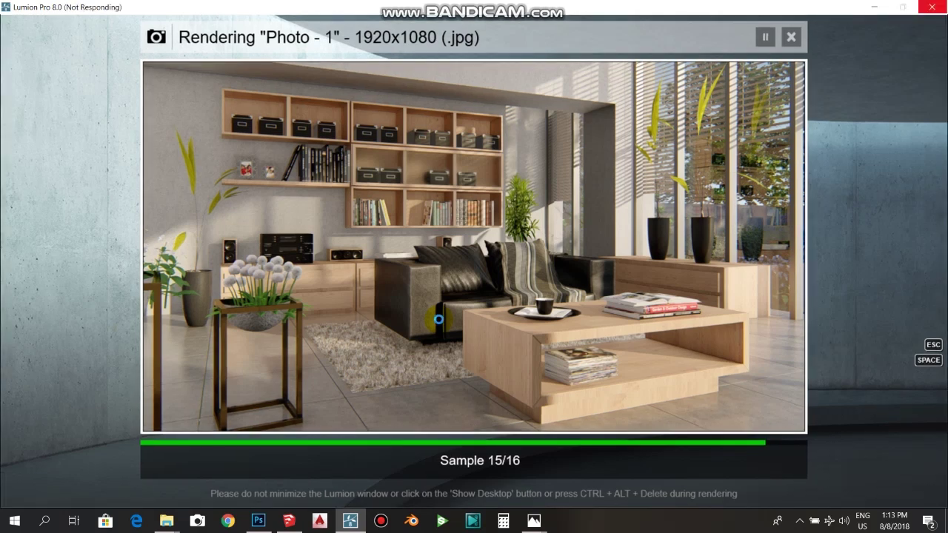
key(ctrl)
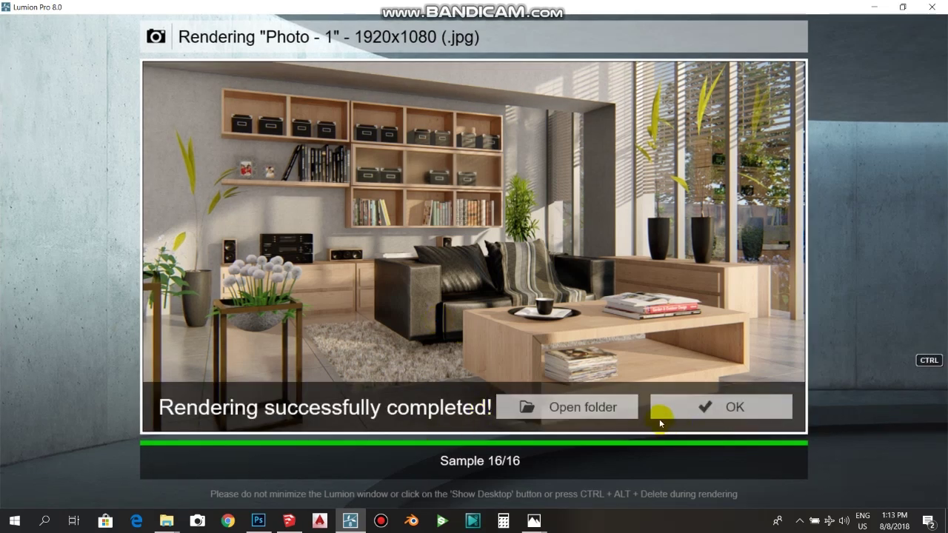
Open the rendered t3 image from its output folder and compare it with the earlier t2 render.
click(576, 407)
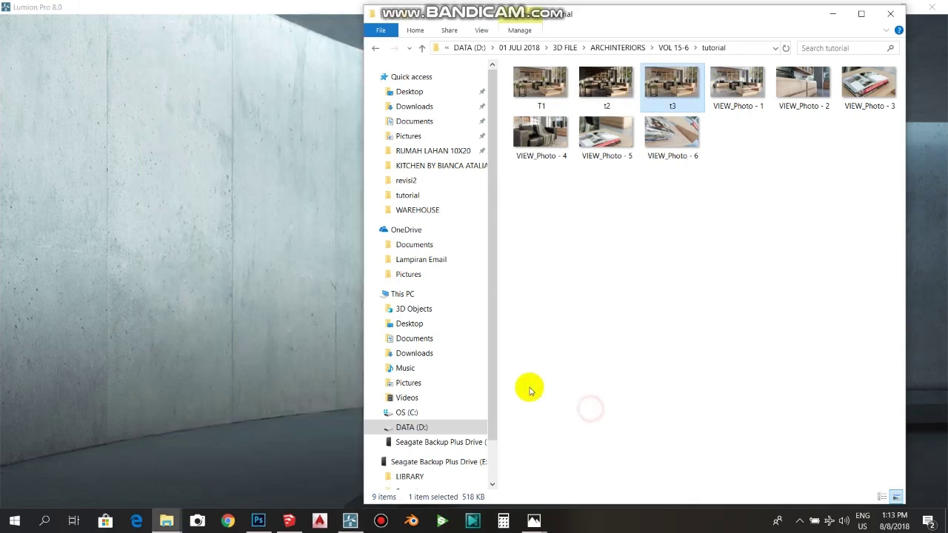
double_click(675, 82)
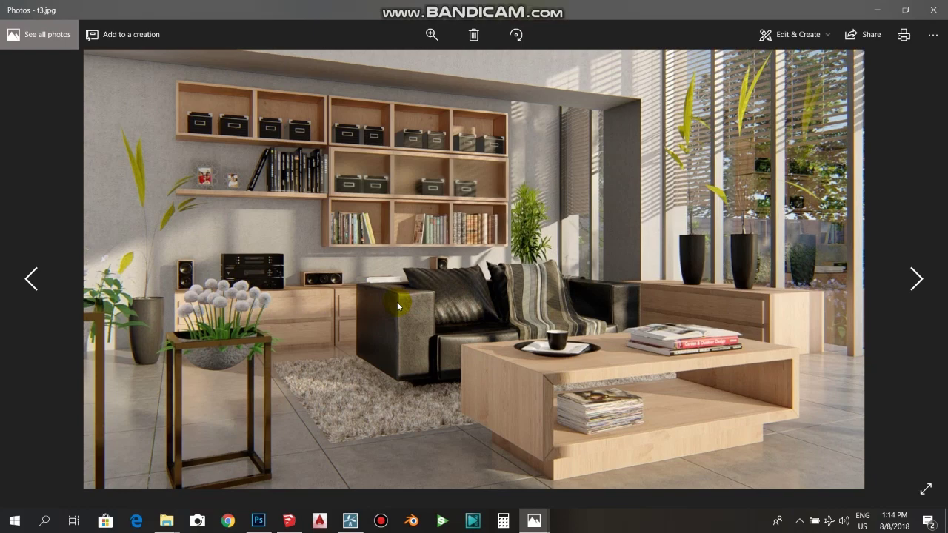
key(Left)
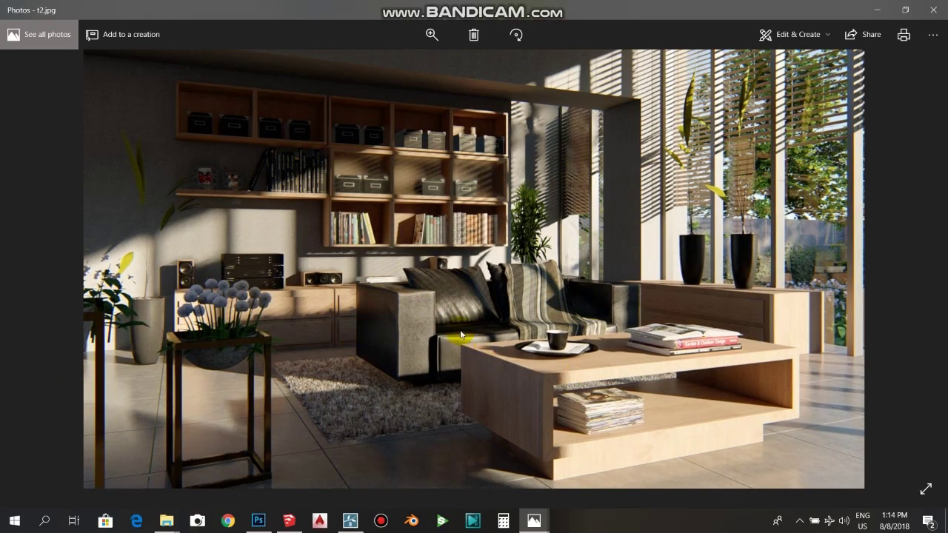
key(Right)
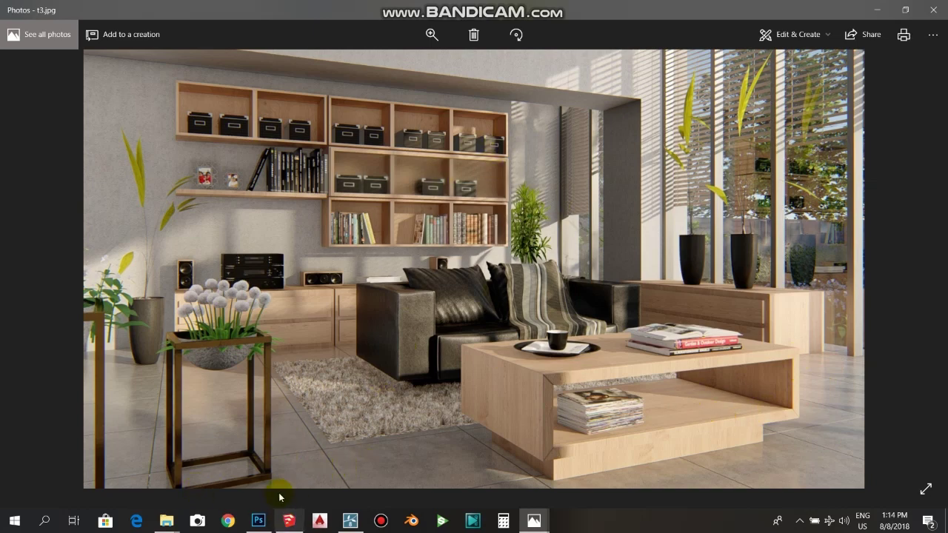
Switch to Photoshop and open t3.jpg there from the tutorial folder.
click(258, 522)
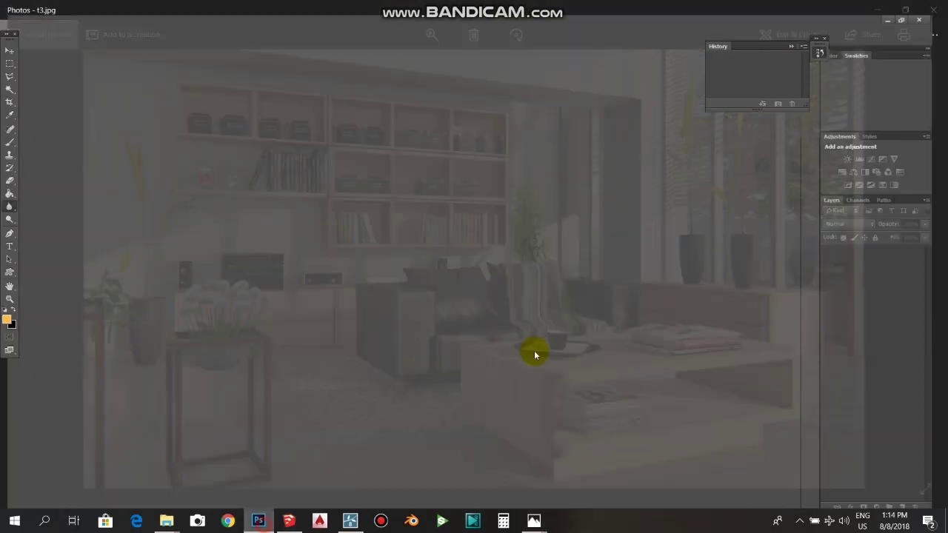
mouse_move(169, 526)
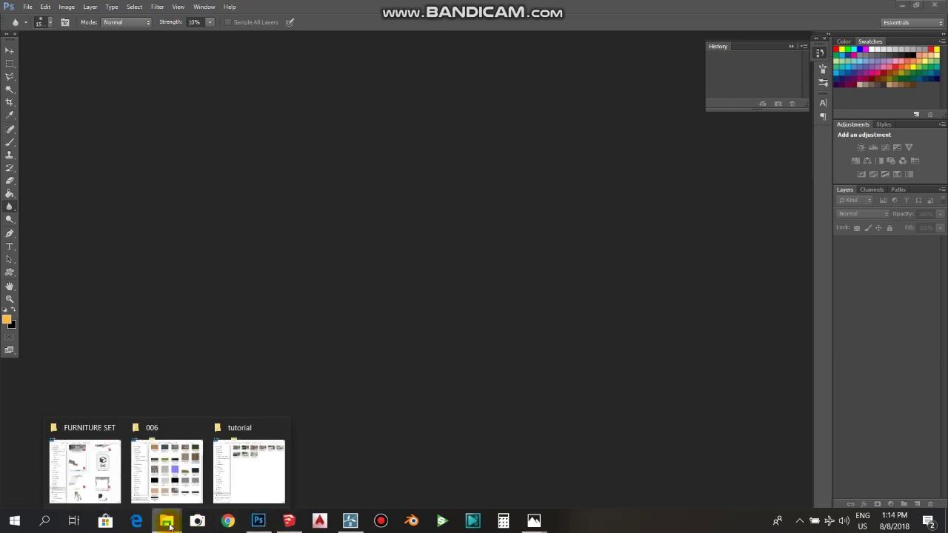
click(245, 474)
drag(674, 87, 252, 241)
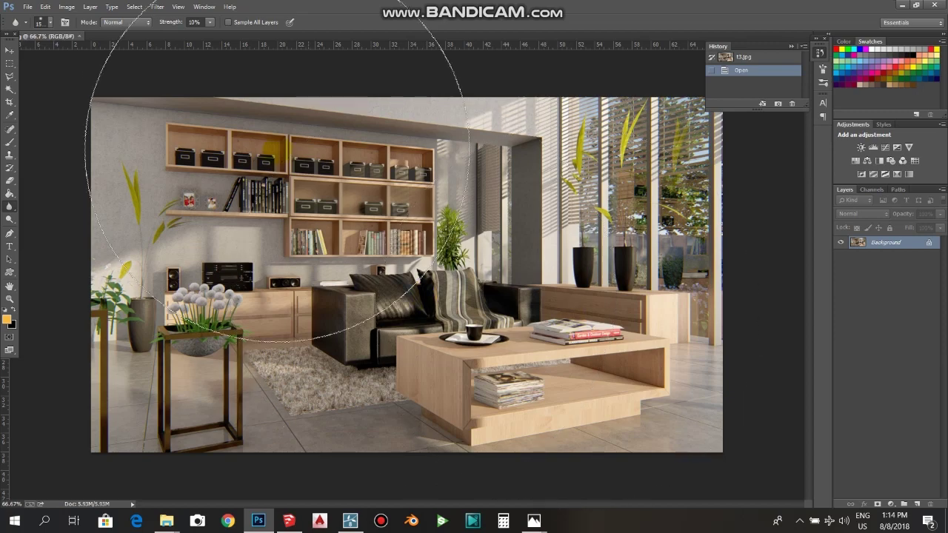
Apply the Camera Raw filter to the render with automatic tone adjustments.
click(157, 6)
click(191, 79)
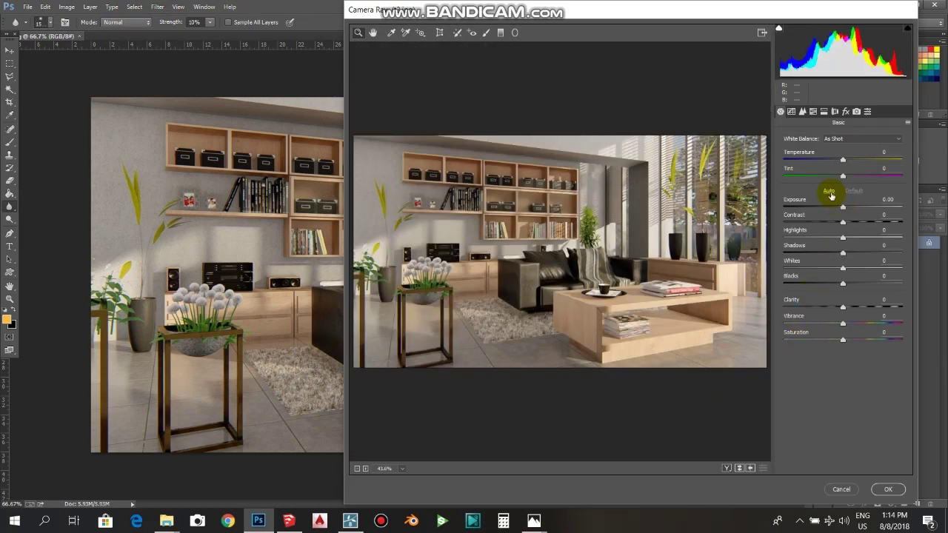
click(828, 192)
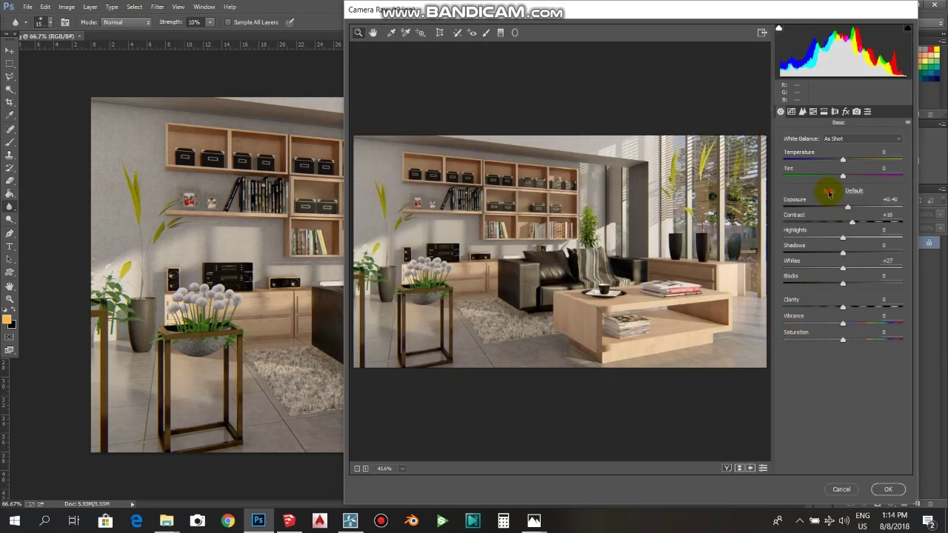
drag(635, 16, 771, 57)
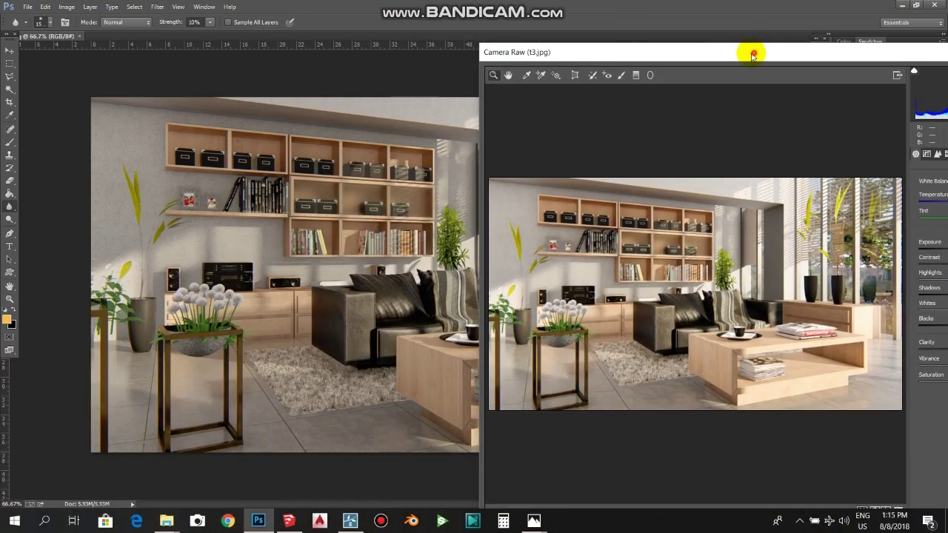
double_click(751, 53)
click(750, 496)
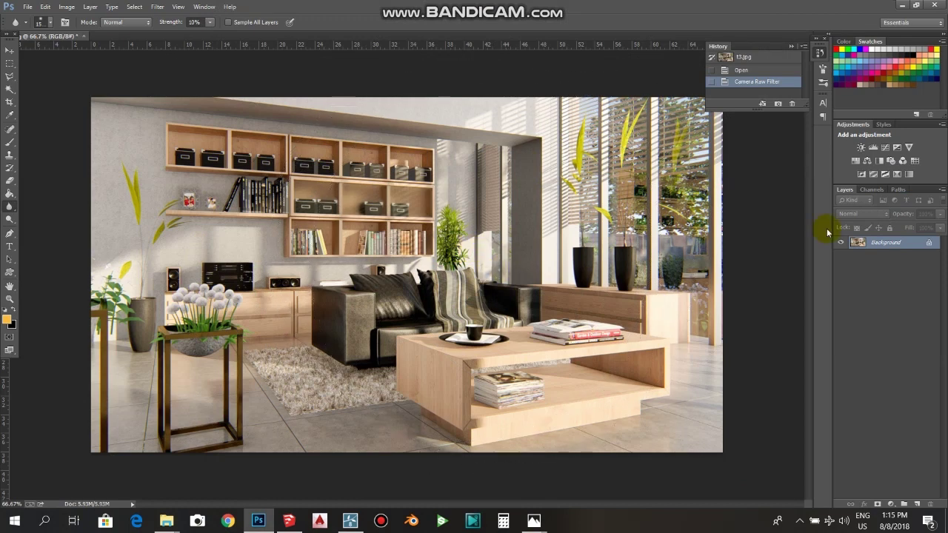
Compare the image before and after the Camera Raw filter using the history states, and return to Lumion.
click(762, 71)
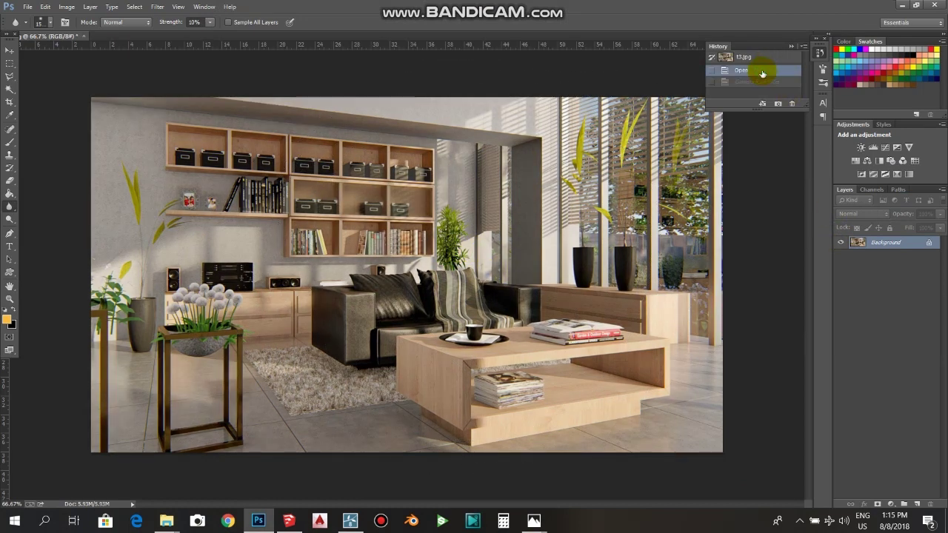
click(760, 81)
click(761, 70)
click(761, 81)
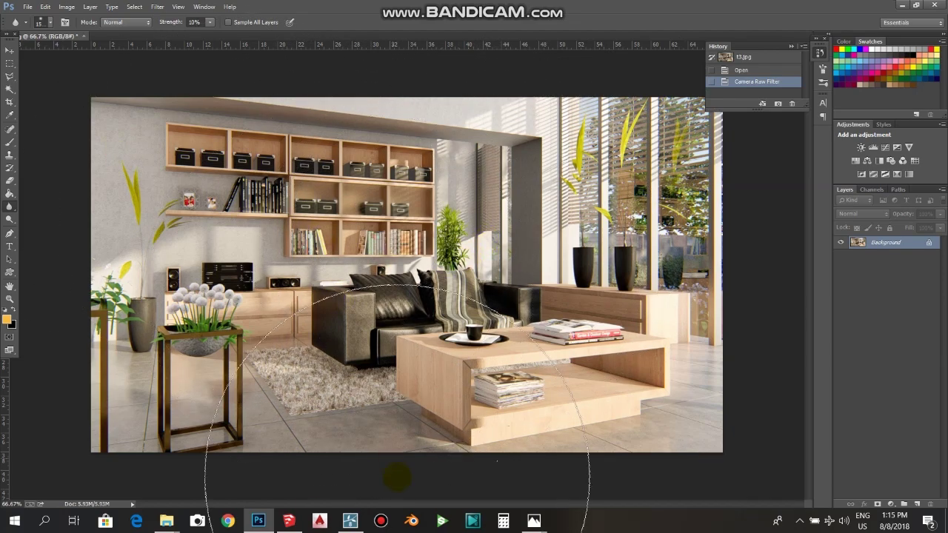
click(350, 521)
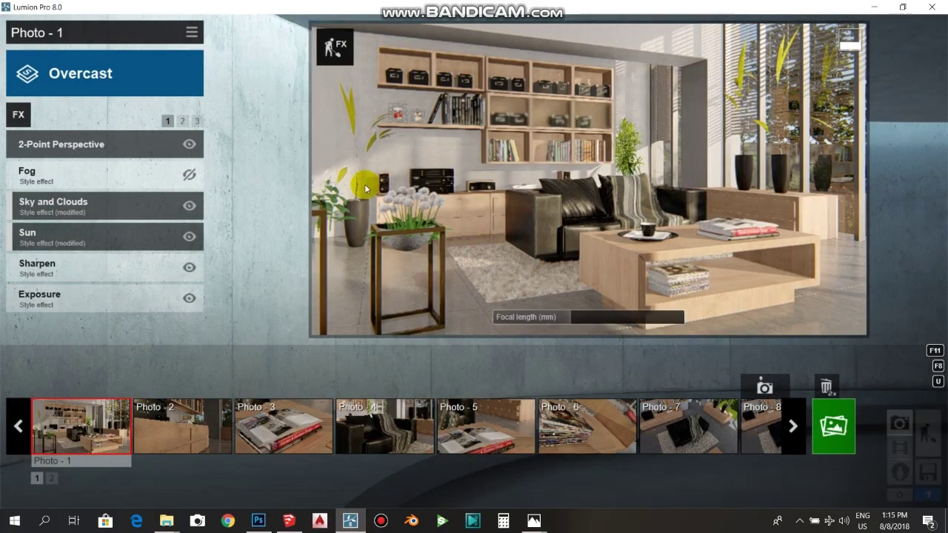